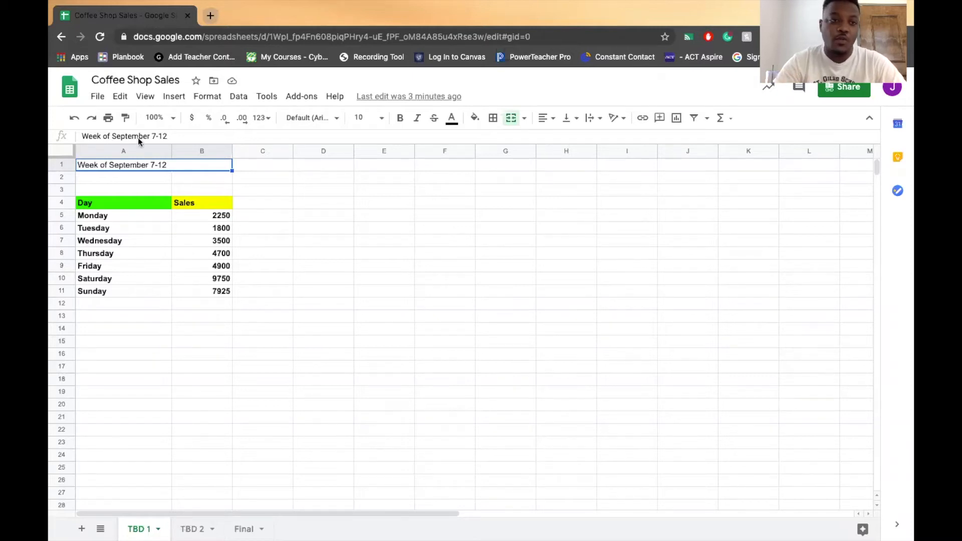
Step: Rename the TBD 1 sheet as t
click(159, 530)
click(159, 377)
key(BackSpace)
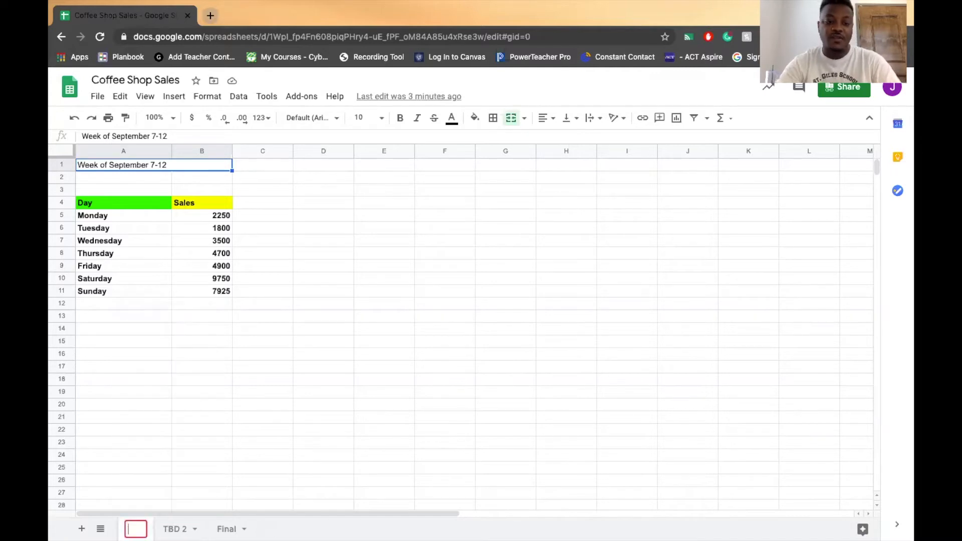
click(175, 410)
click(636, 267)
click(638, 271)
click(618, 332)
text(t)
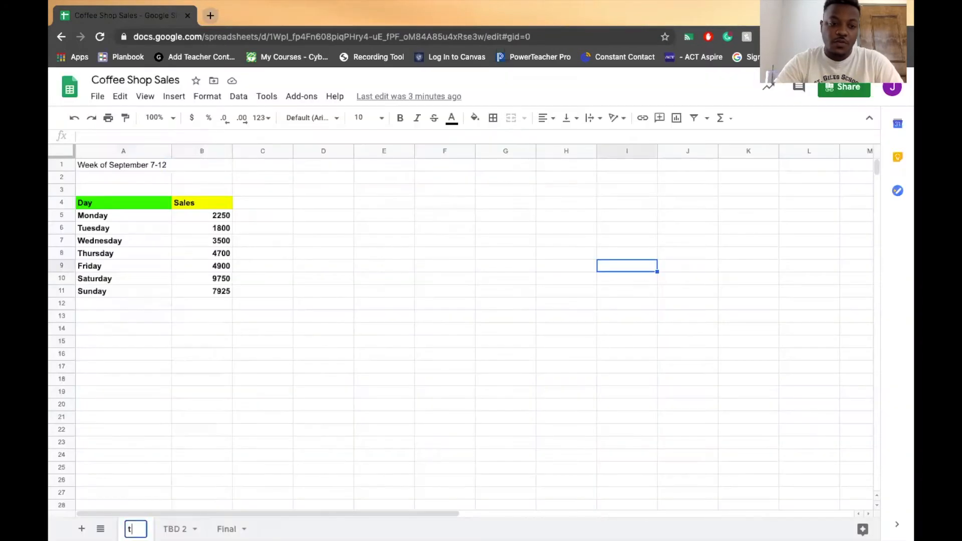
key(Return)
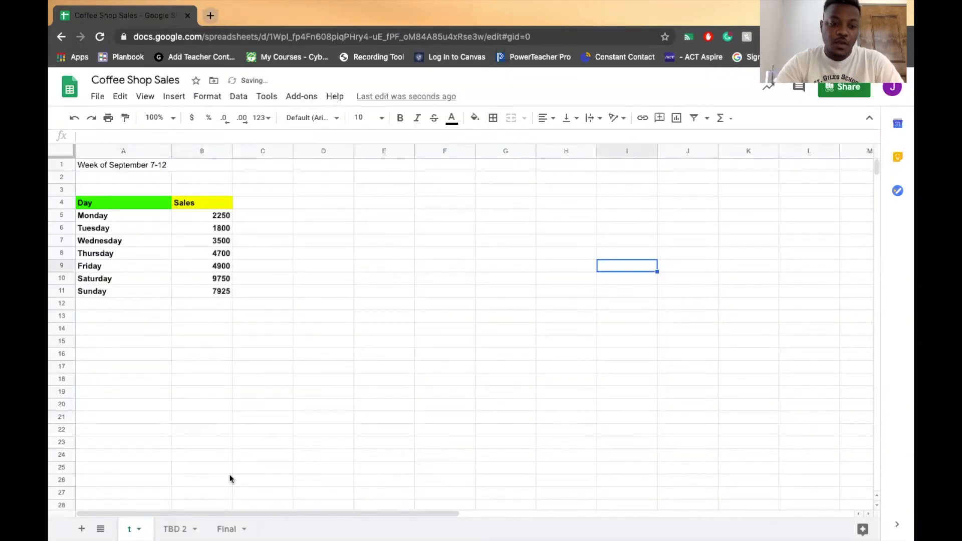
Step: Rename the first sheet, which holds the daily sales table, as Sales by Day
click(138, 529)
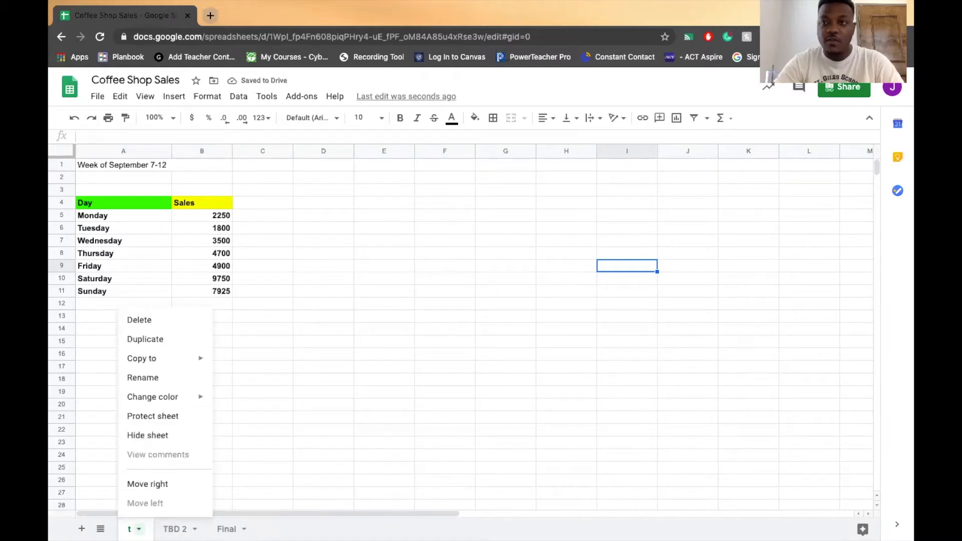
click(171, 383)
key(BackSpace)
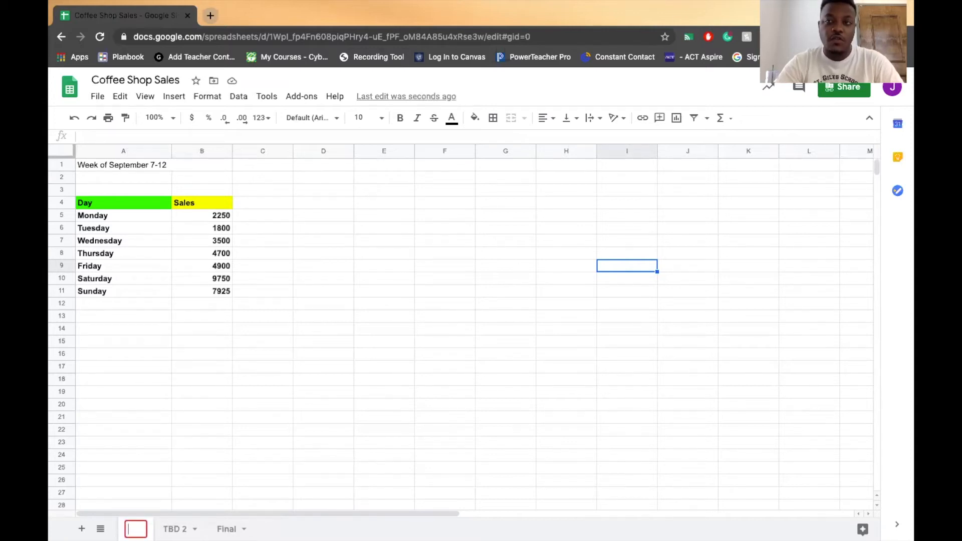
text(Sales )
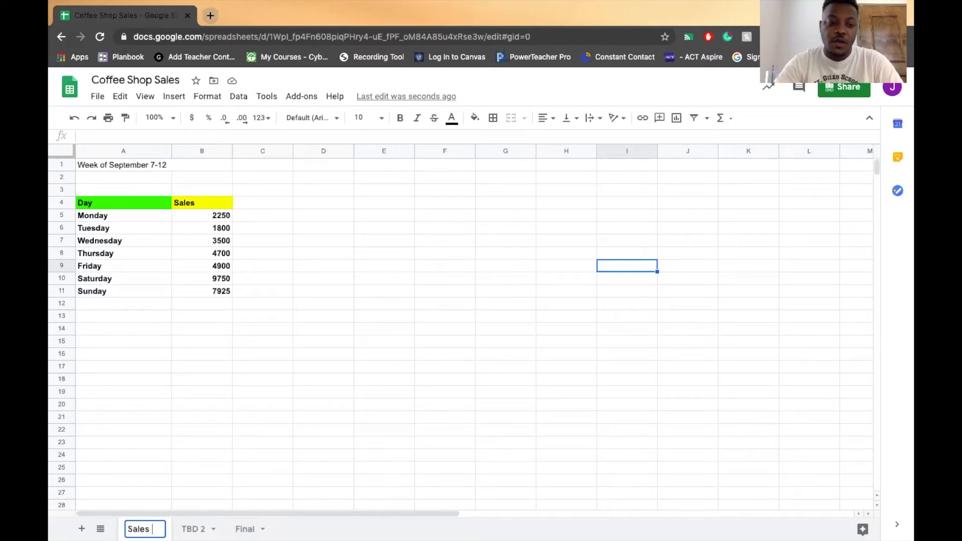
text(by Da)
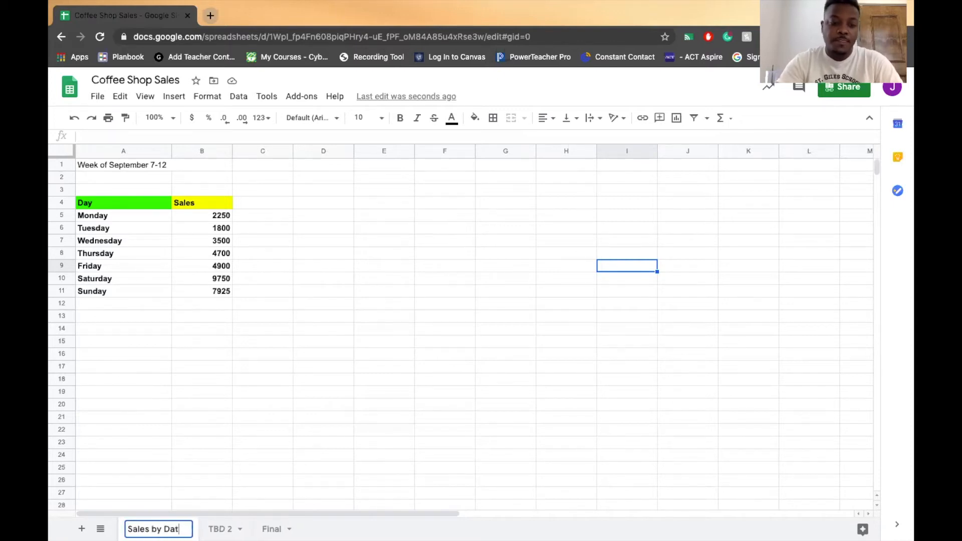
text(y)
key(Return)
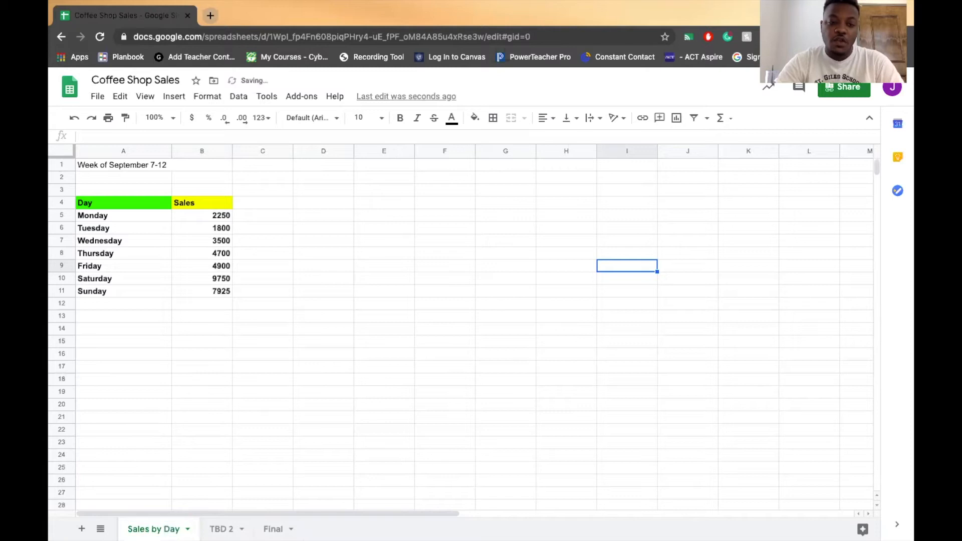
text(1)
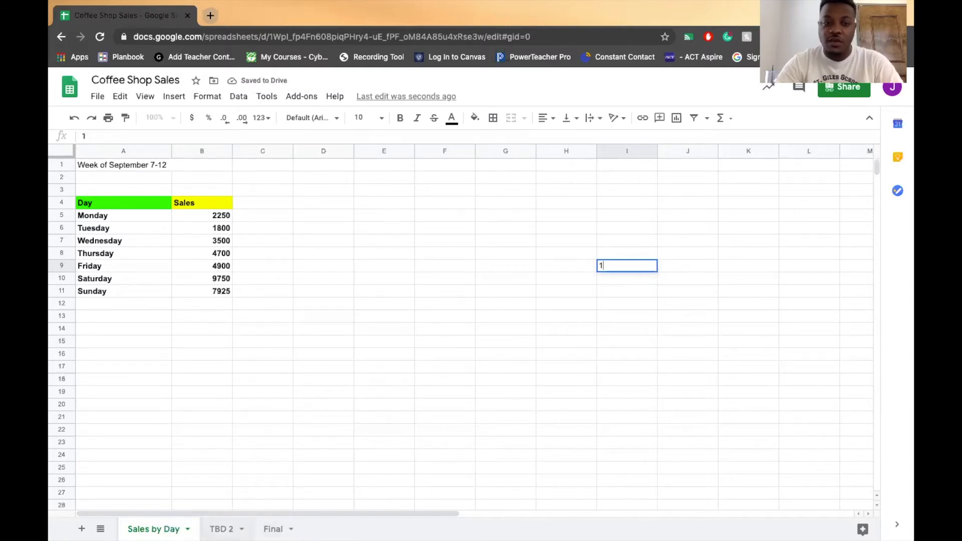
Step: Rename the TBD 2 chart sheet as Sales by Day Pie Chat
click(221, 529)
click(242, 530)
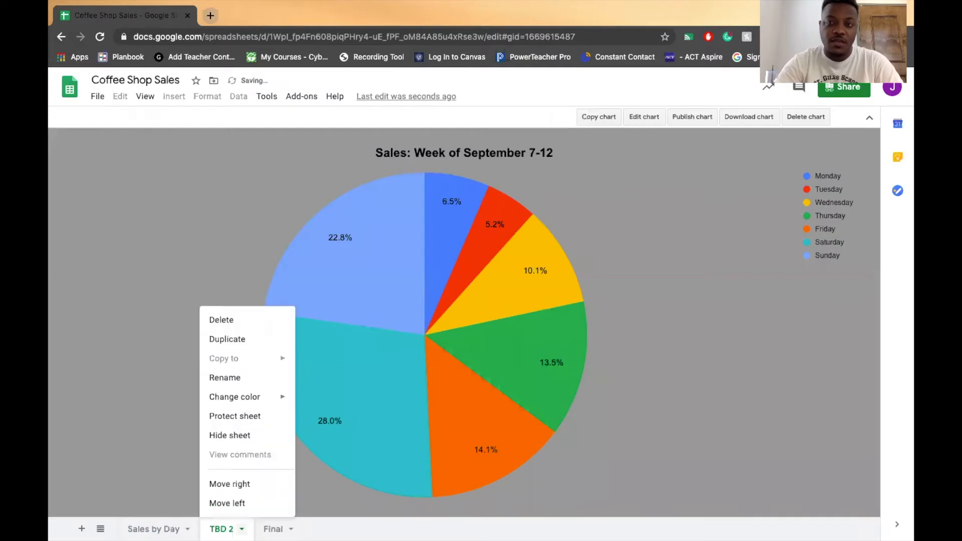
click(225, 377)
key(BackSpace)
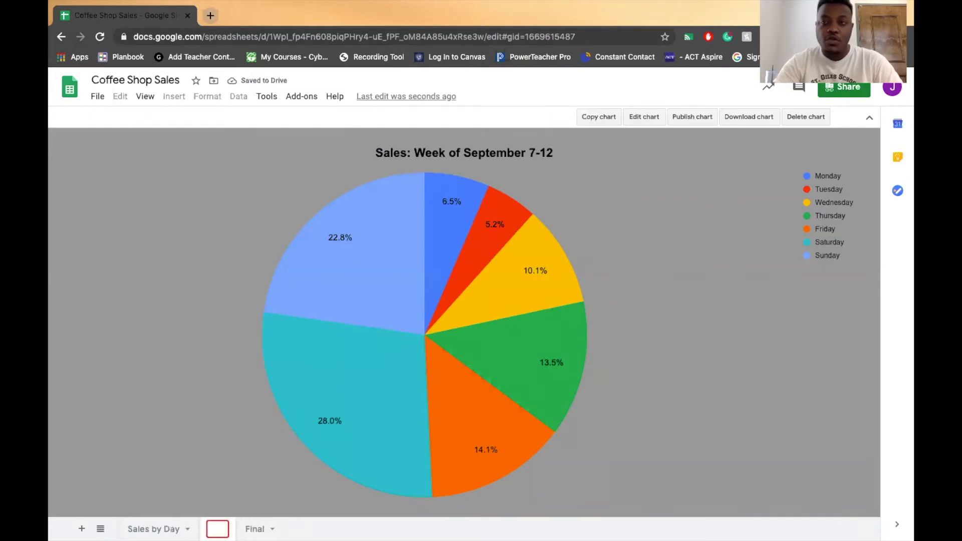
text(Sales )
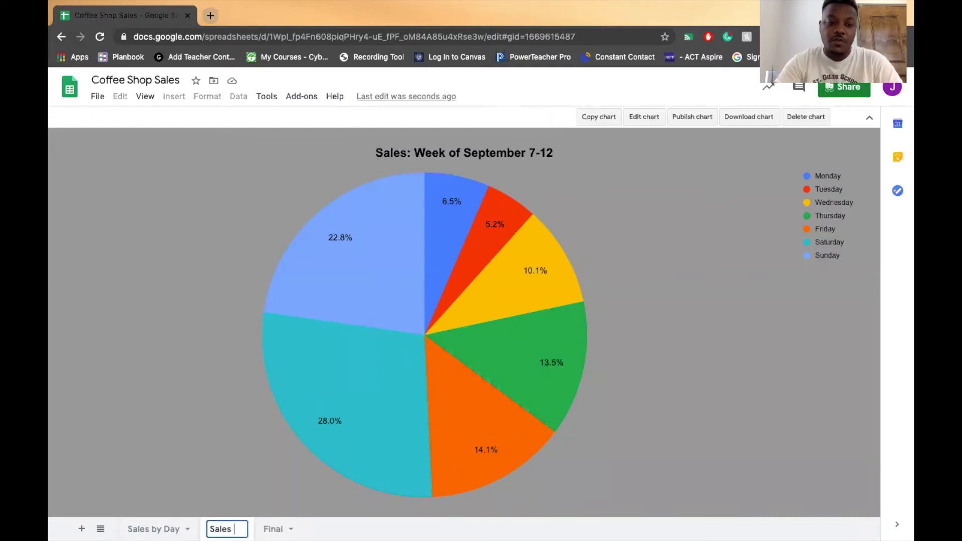
text(by Day)
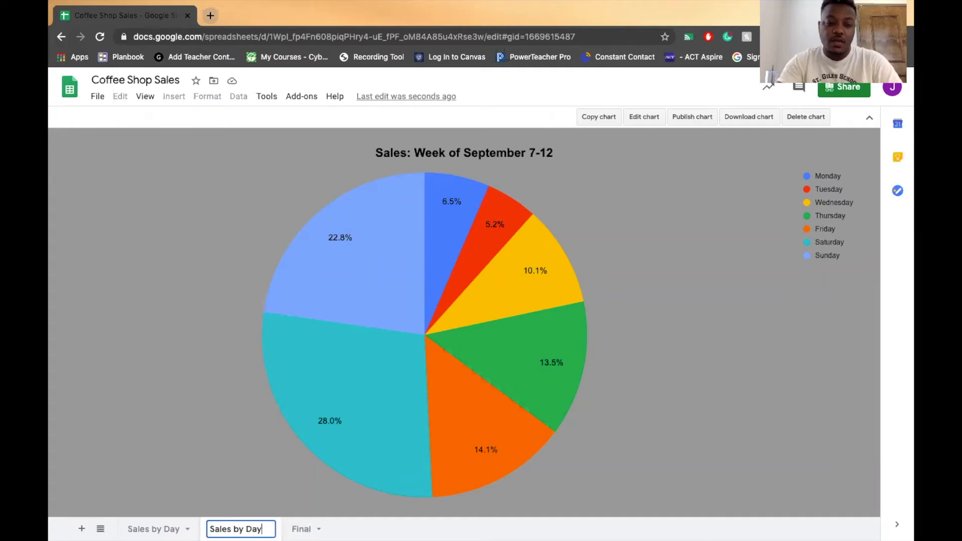
text( Pie Chat)
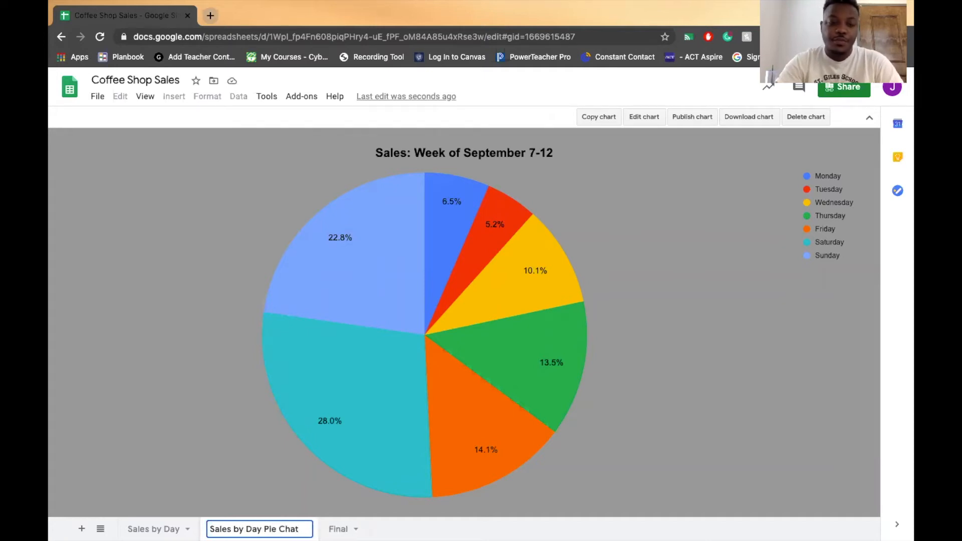
key(Return)
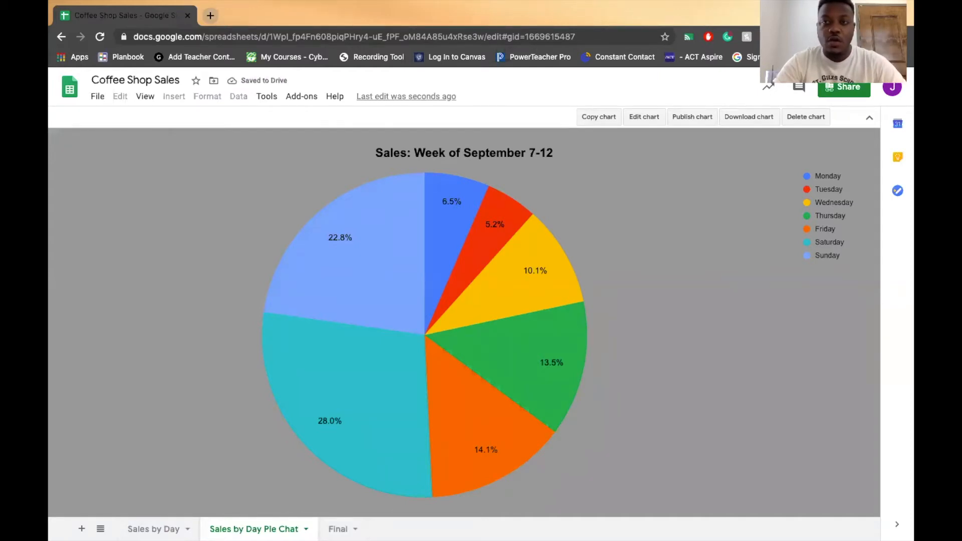
Step: Add a new sheet named Highest to Lowest Sales and place it between Sales by Day Pie Chat and Final
click(167, 530)
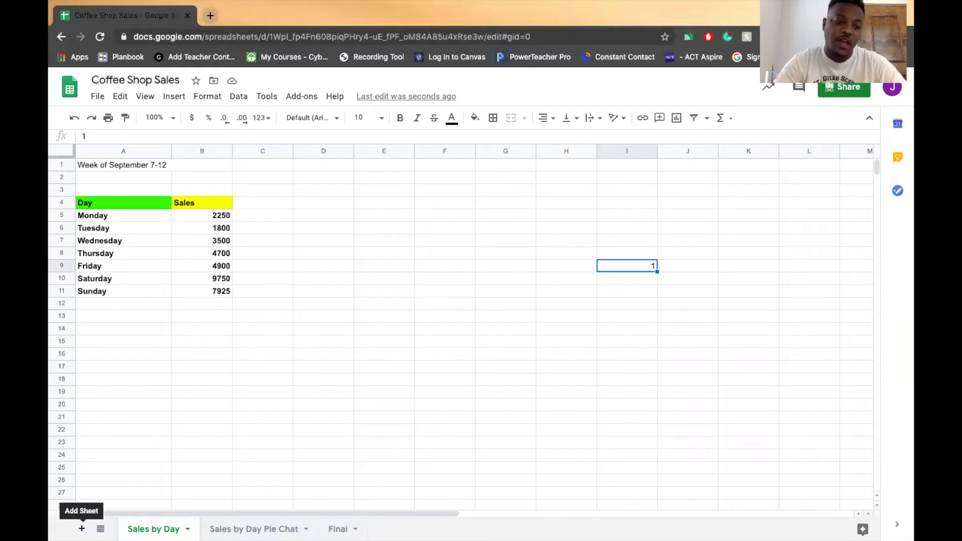
click(82, 529)
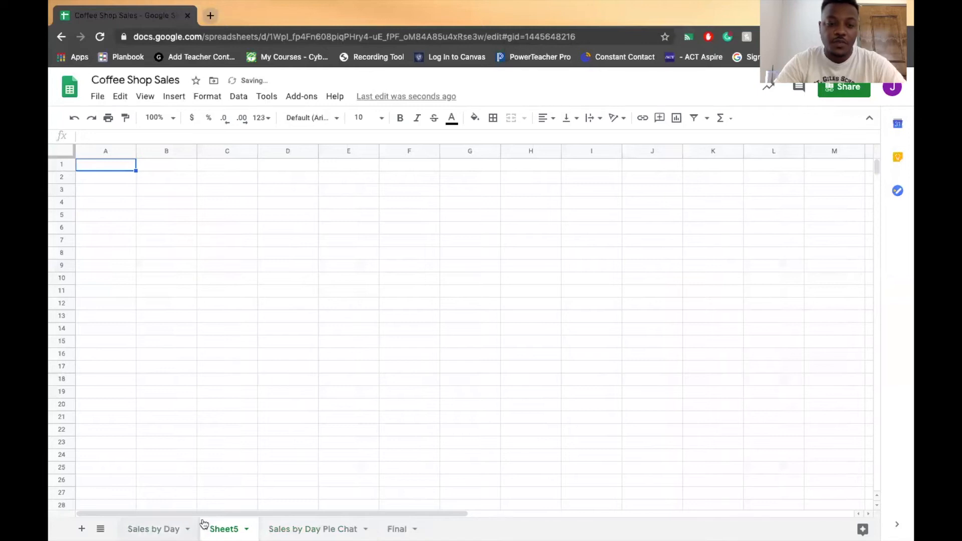
click(246, 530)
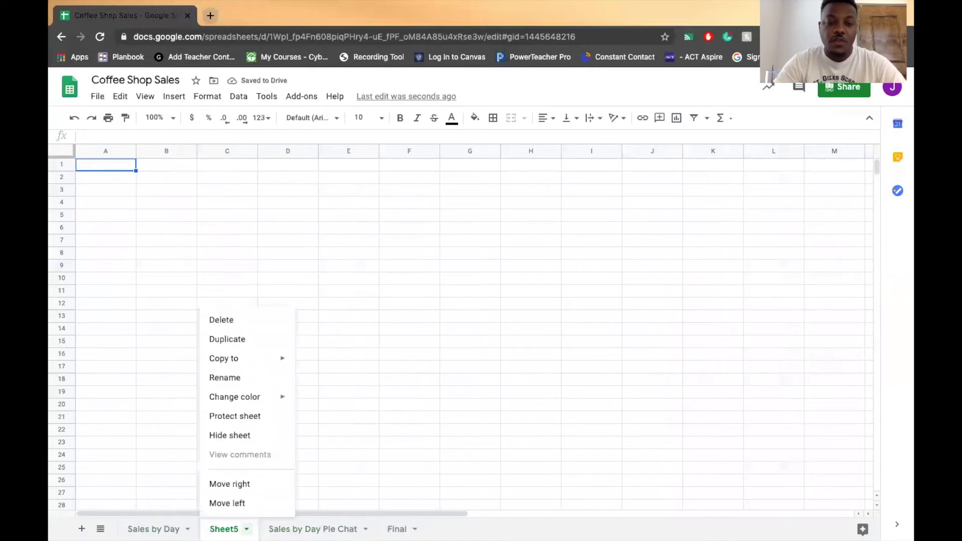
click(249, 379)
text(High)
key(BackSpace)
key(BackSpace)
key(BackSpace)
text(igherst)
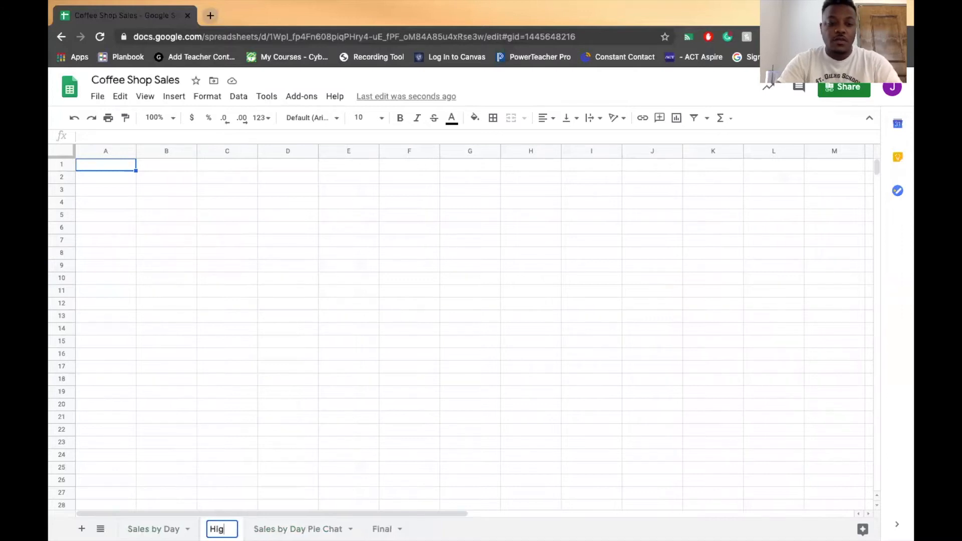
key(BackSpace)
key(BackSpace)
key(BackSpace)
key(BackSpace)
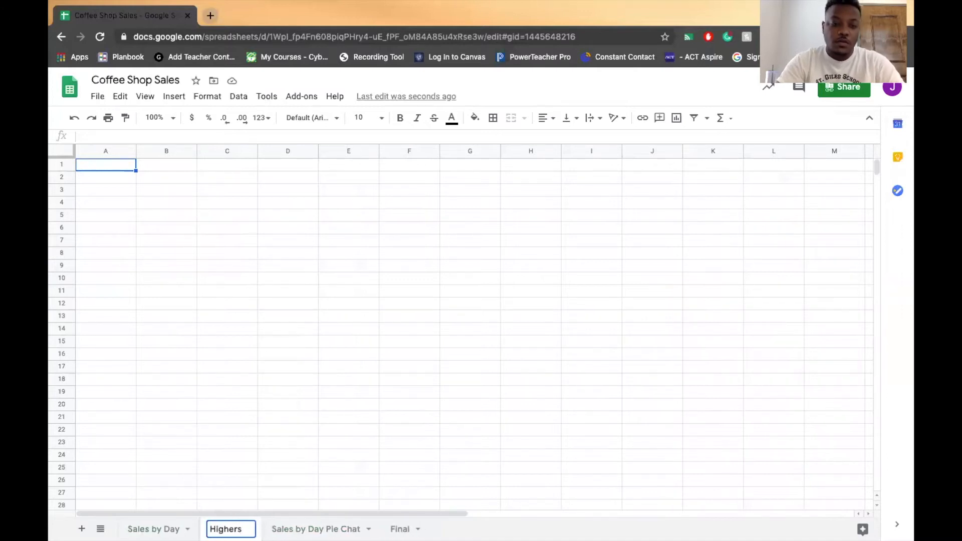
text(r)
key(BackSpace)
text(st t)
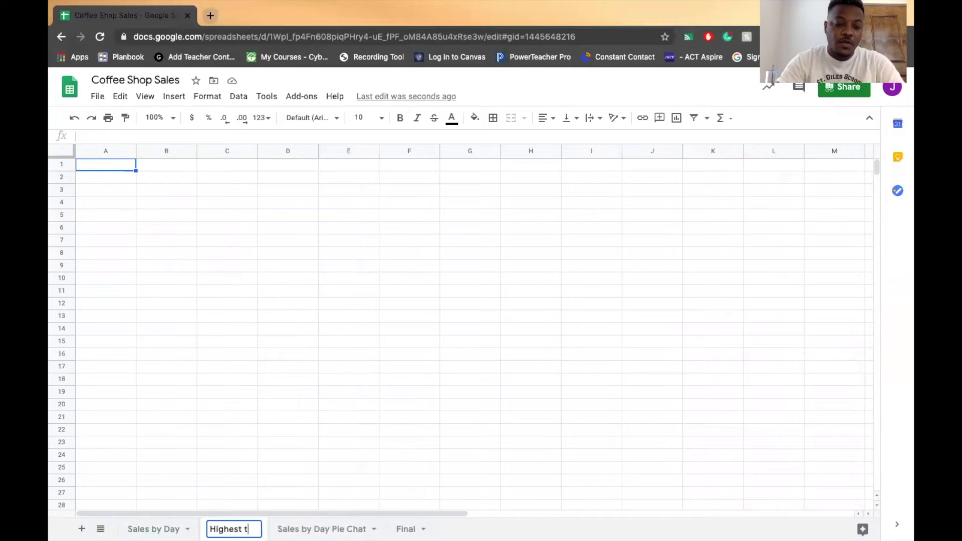
text(o Lowest $)
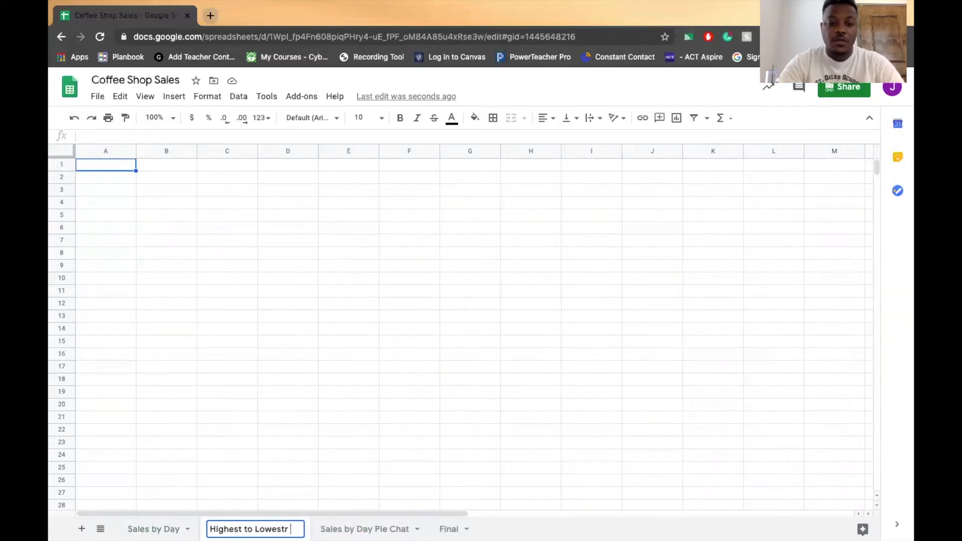
text(ales)
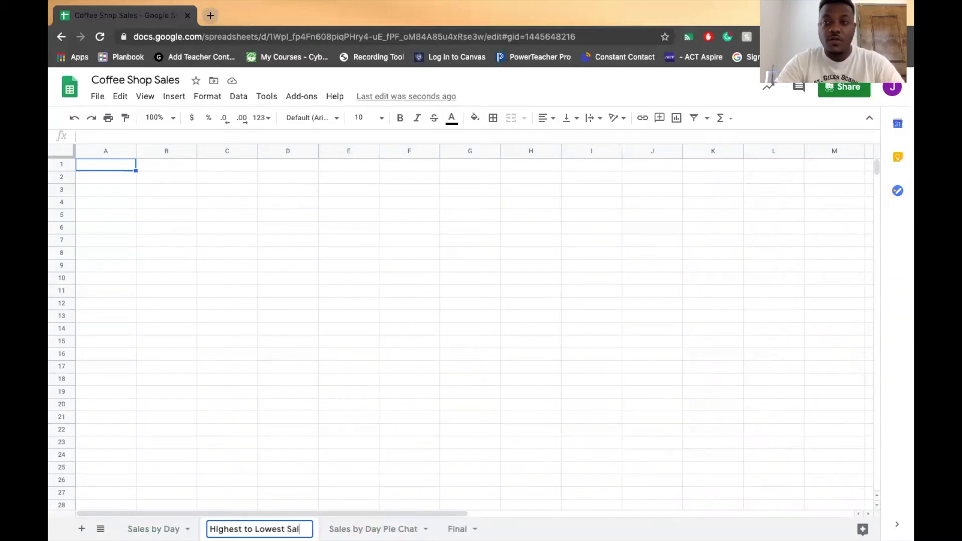
key(Return)
drag(262, 522, 375, 524)
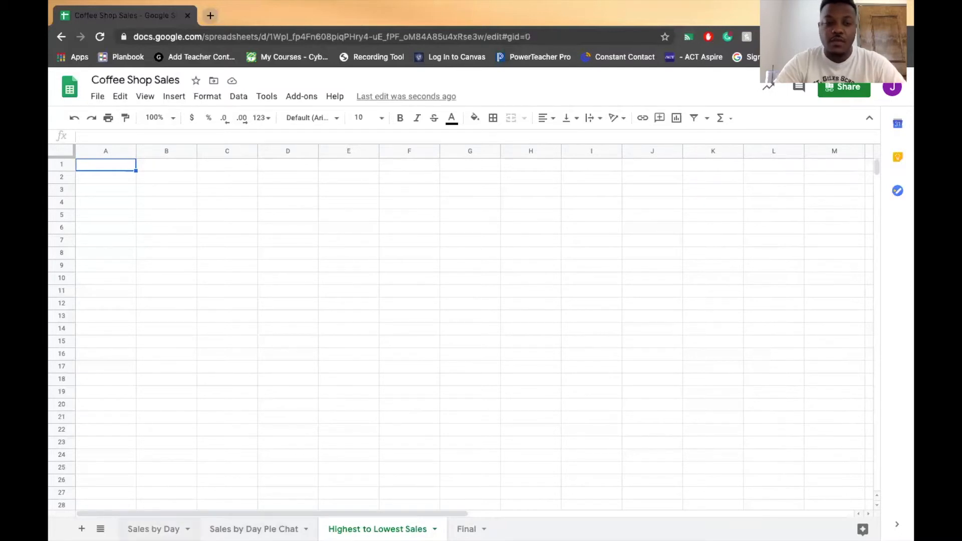
Step: Copy the range A1:B11 from the Sales by Day sheet into cell A1 of the Highest to Lowest Sales sheet
click(154, 530)
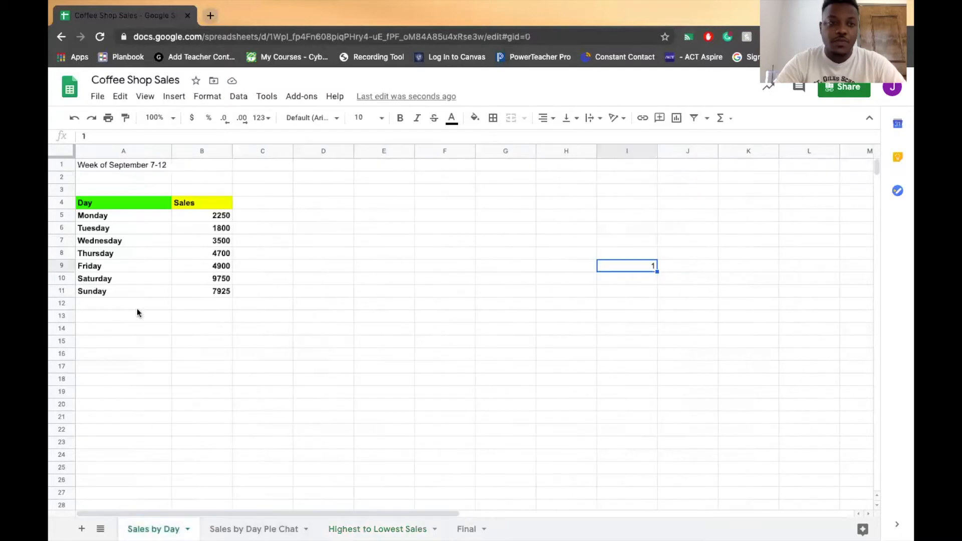
drag(100, 166, 189, 291)
click(111, 175)
click(101, 165)
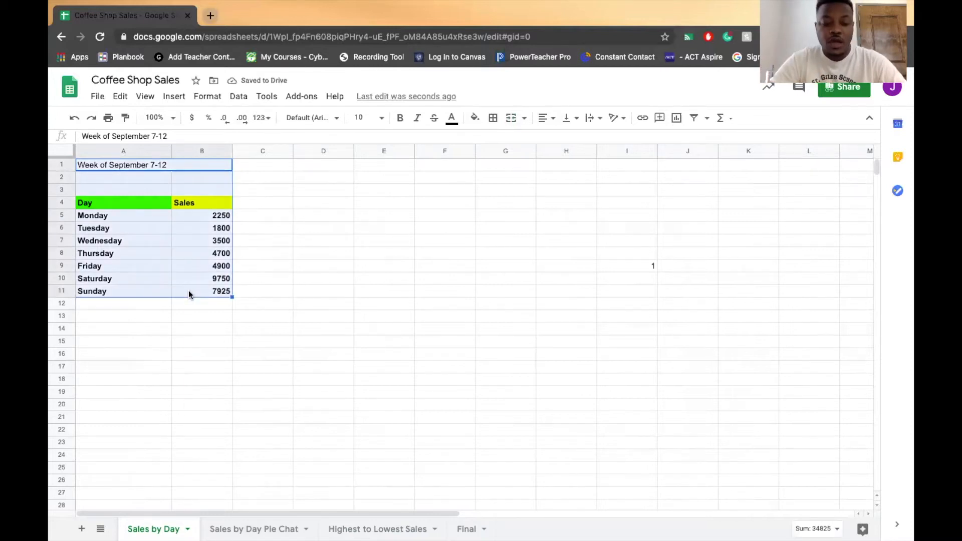
key(ctrl+c)
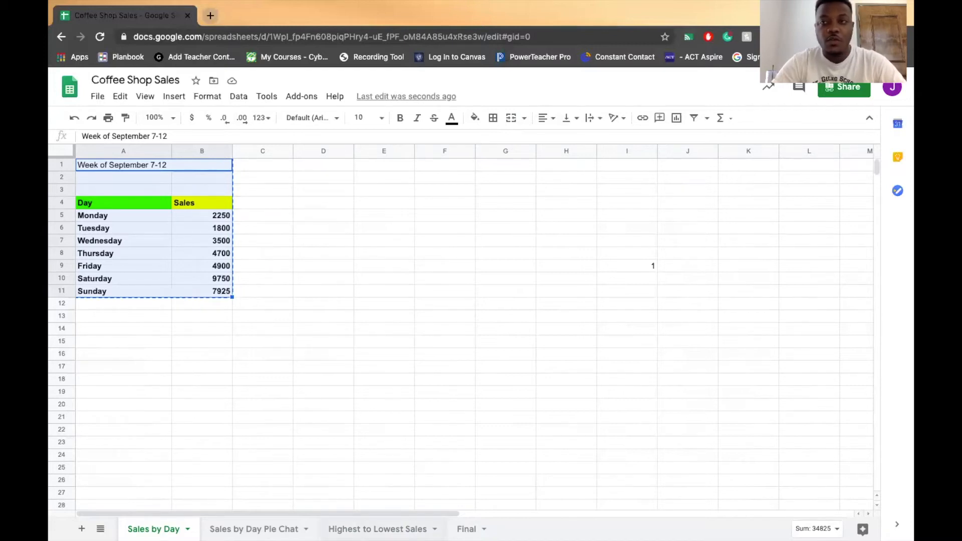
click(377, 530)
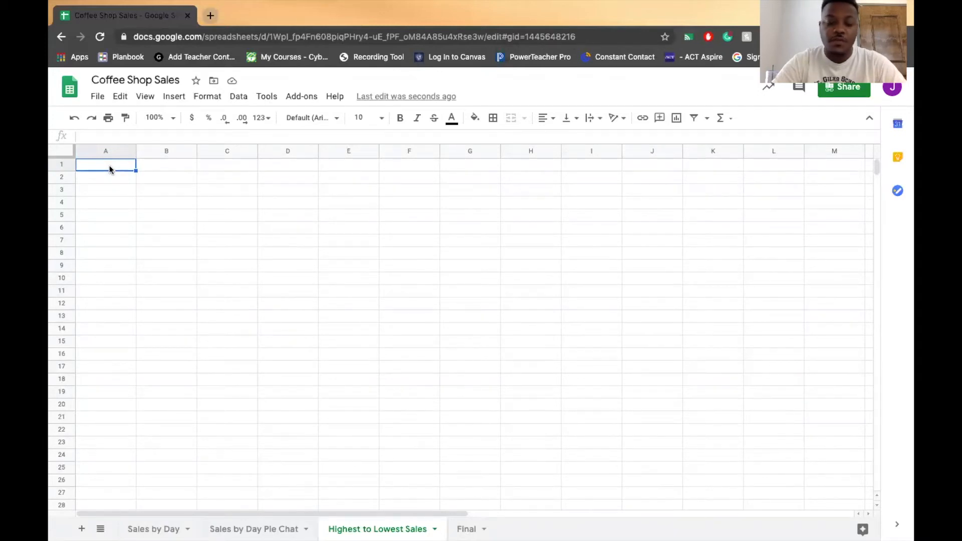
key(ctrl+v)
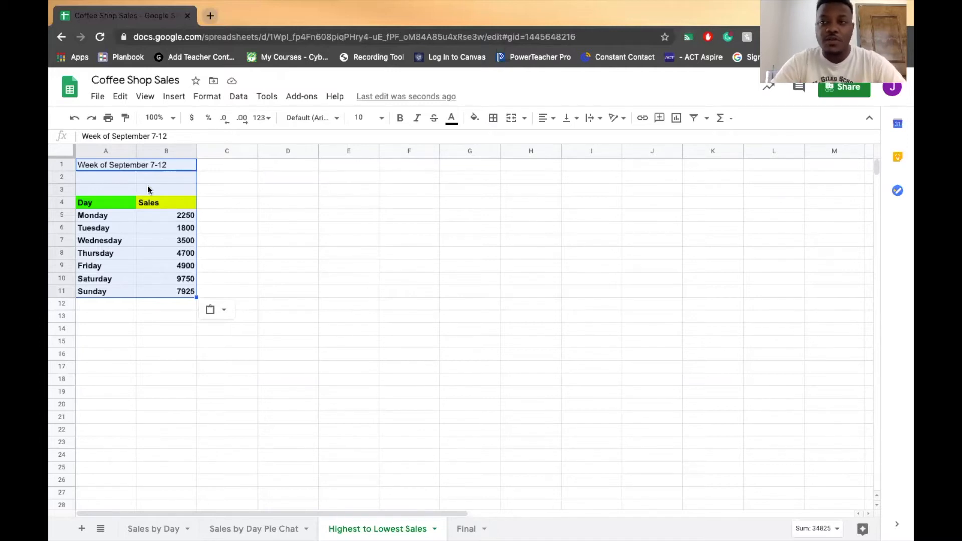
click(229, 255)
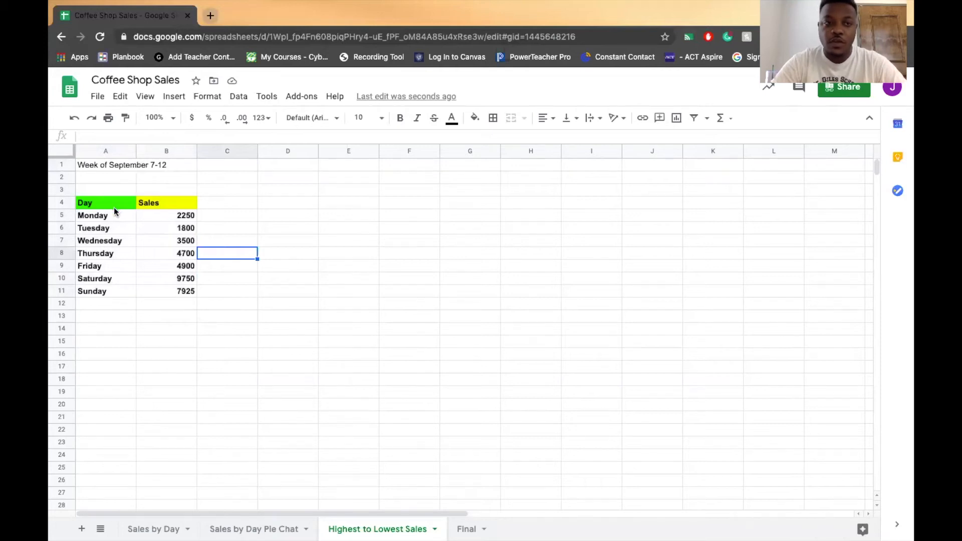
Step: Sort the range A4:B11 by the Sales column in Z → A order, treating the first row as a header row
drag(107, 203, 179, 291)
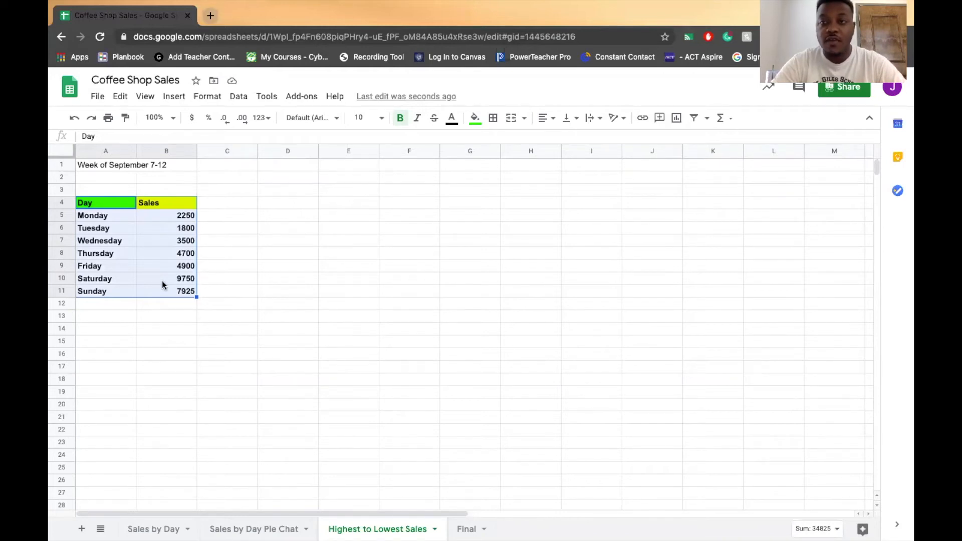
click(238, 96)
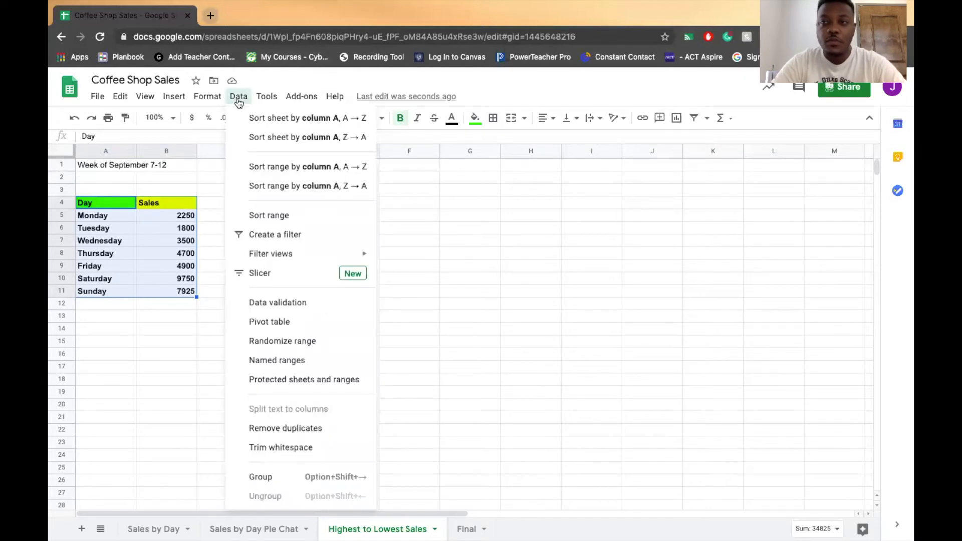
click(290, 215)
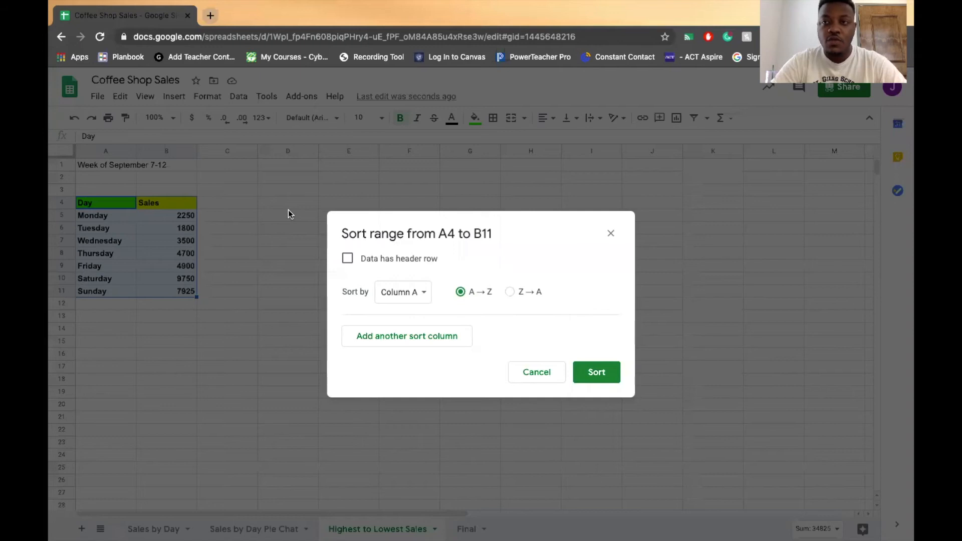
click(348, 259)
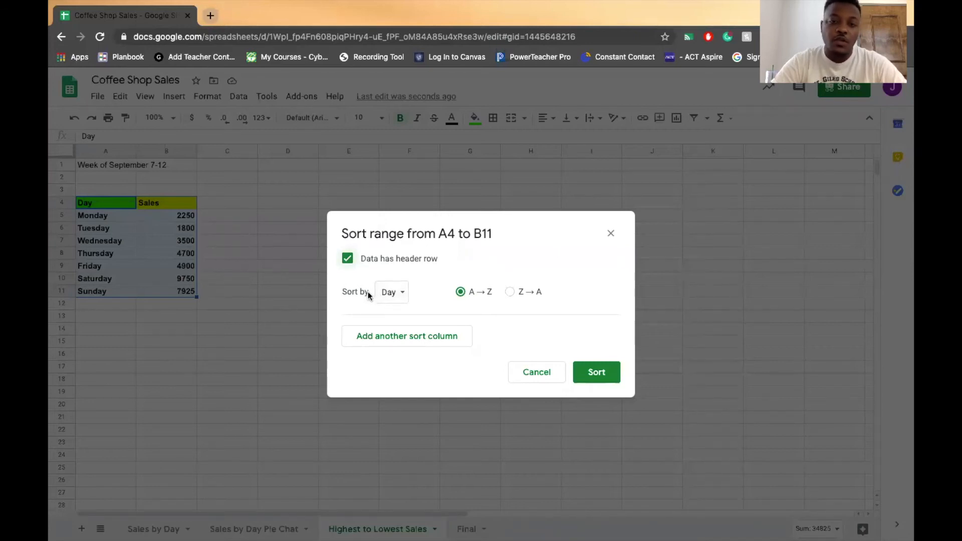
click(403, 295)
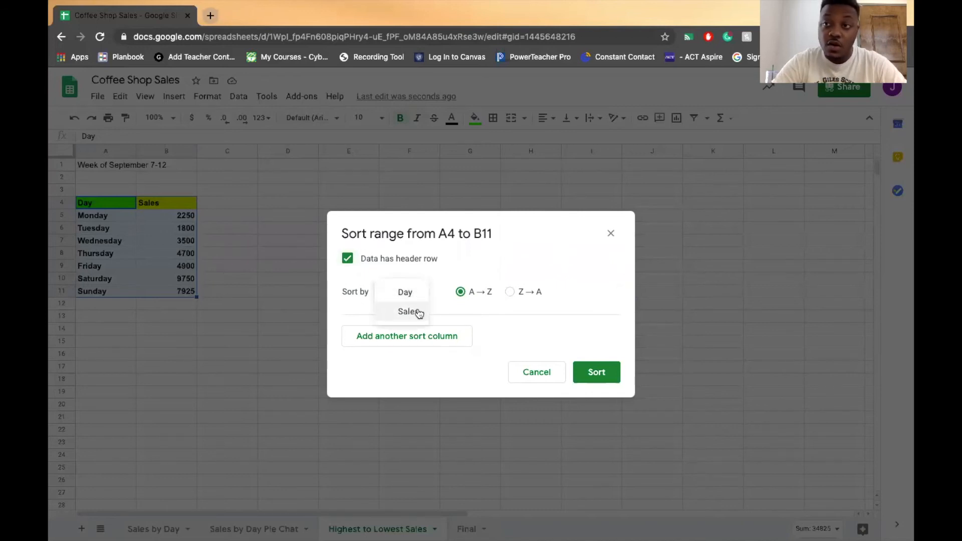
click(419, 313)
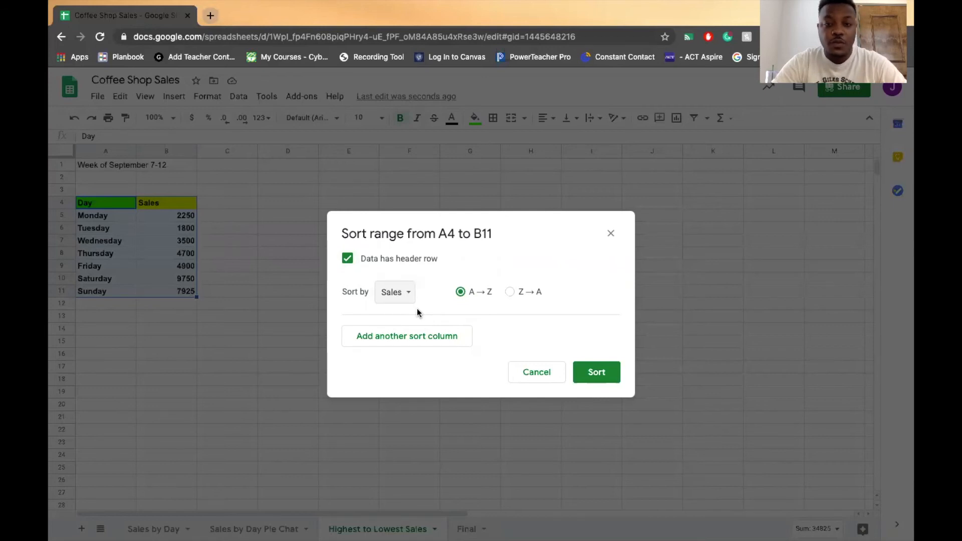
click(510, 292)
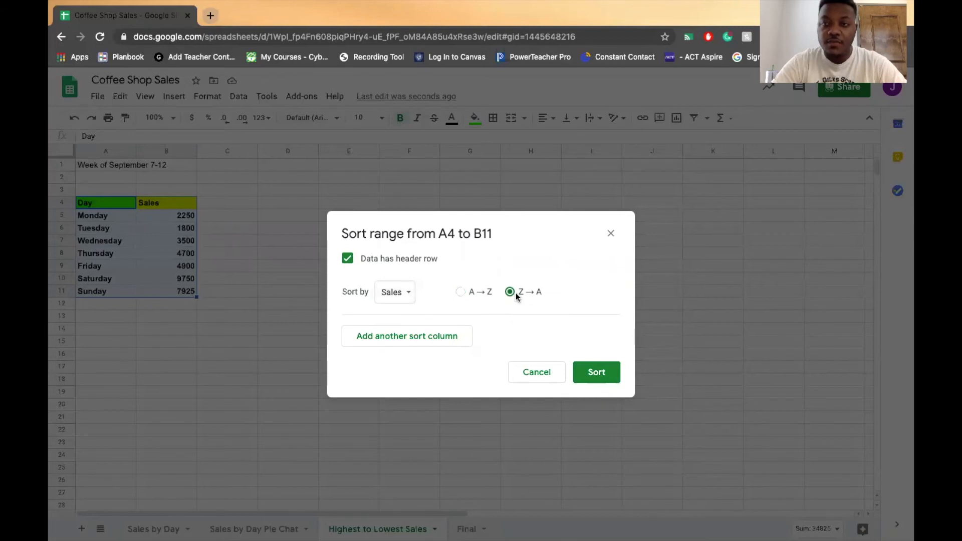
click(608, 371)
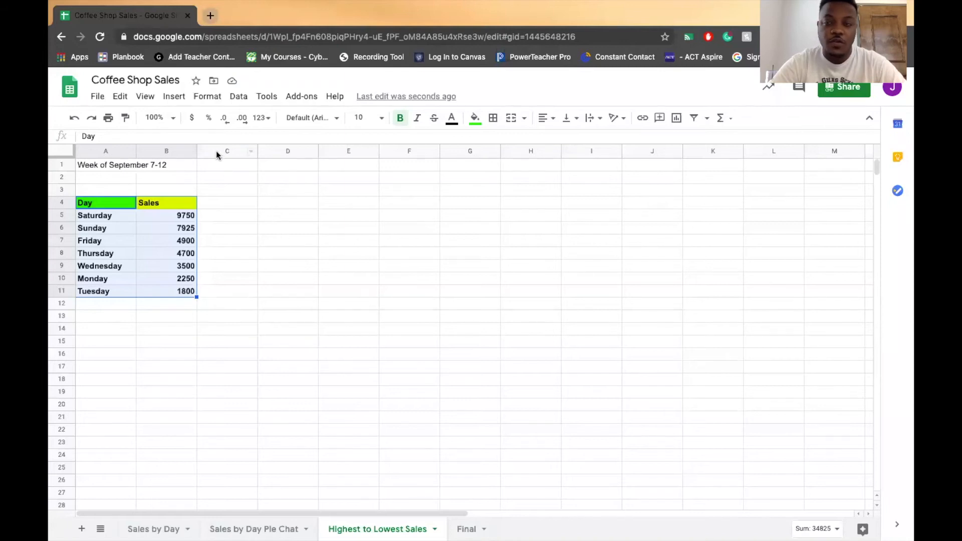
Step: Insert a column chart of the range A4:B11 and move it clear of the sales table, starting near row 4
click(173, 96)
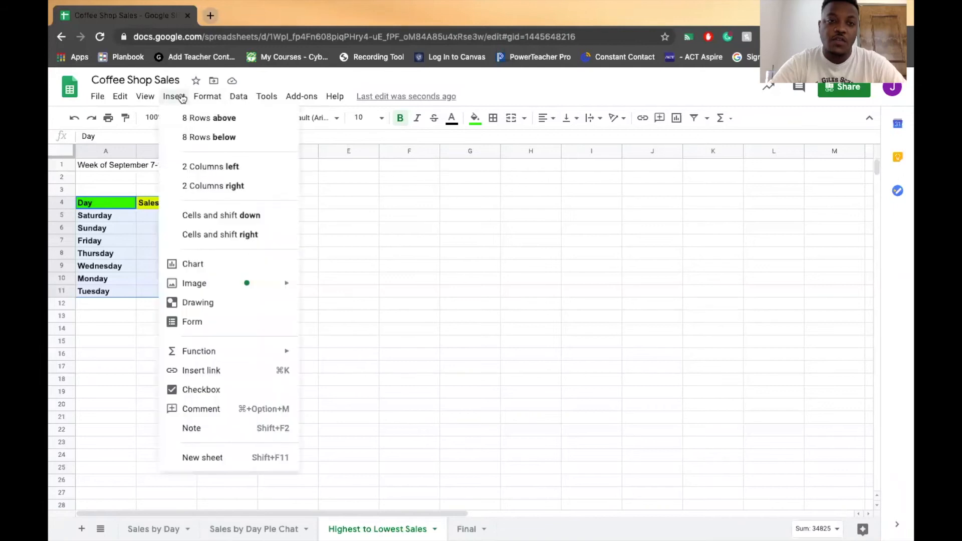
click(212, 264)
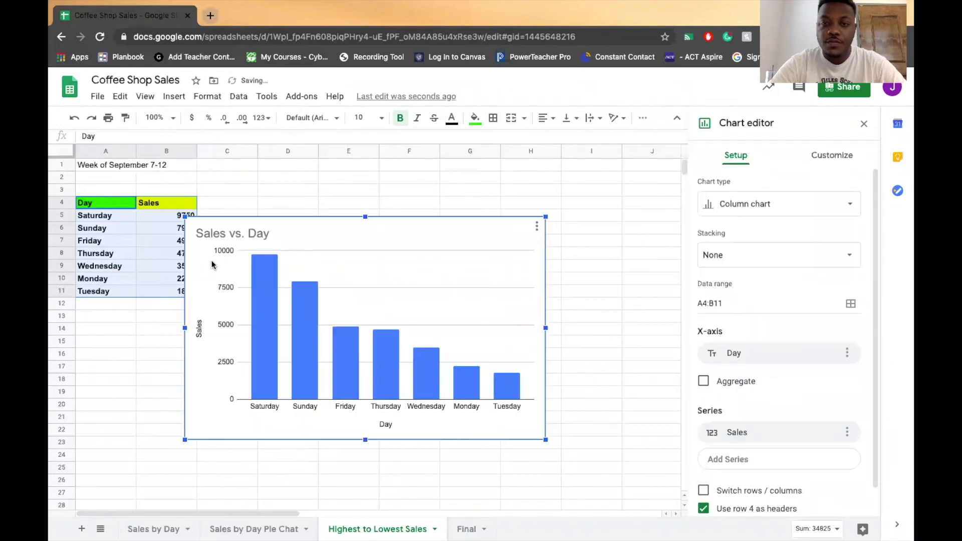
drag(381, 213, 518, 204)
click(452, 224)
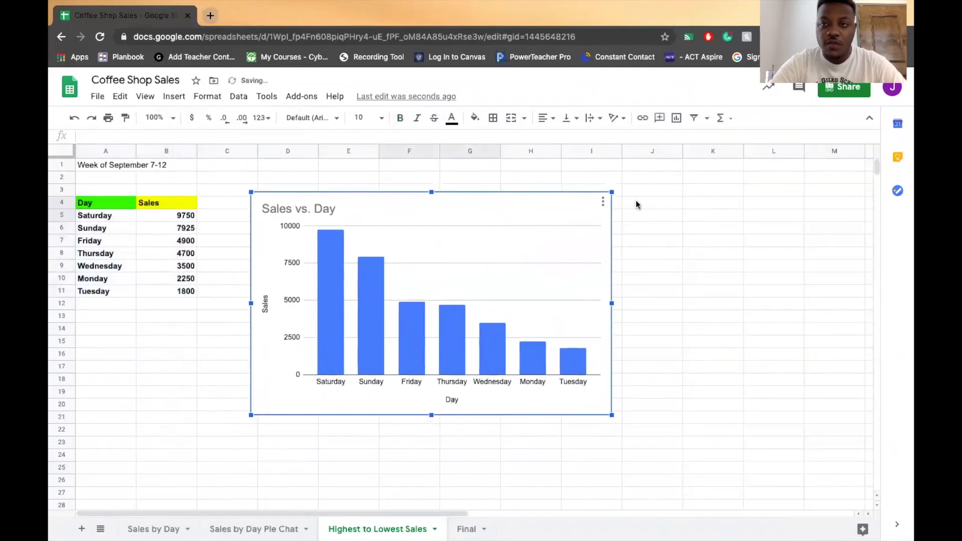
double_click(551, 202)
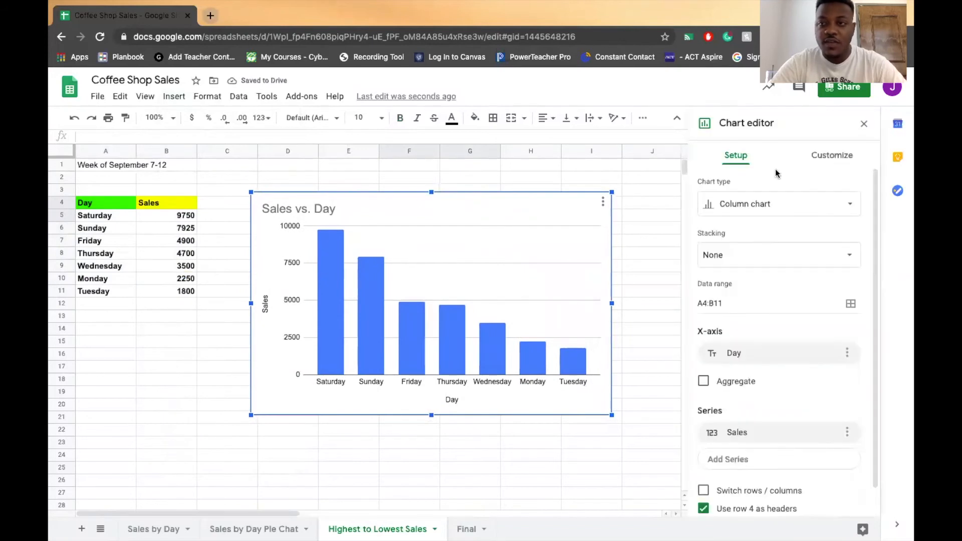
click(842, 160)
click(736, 155)
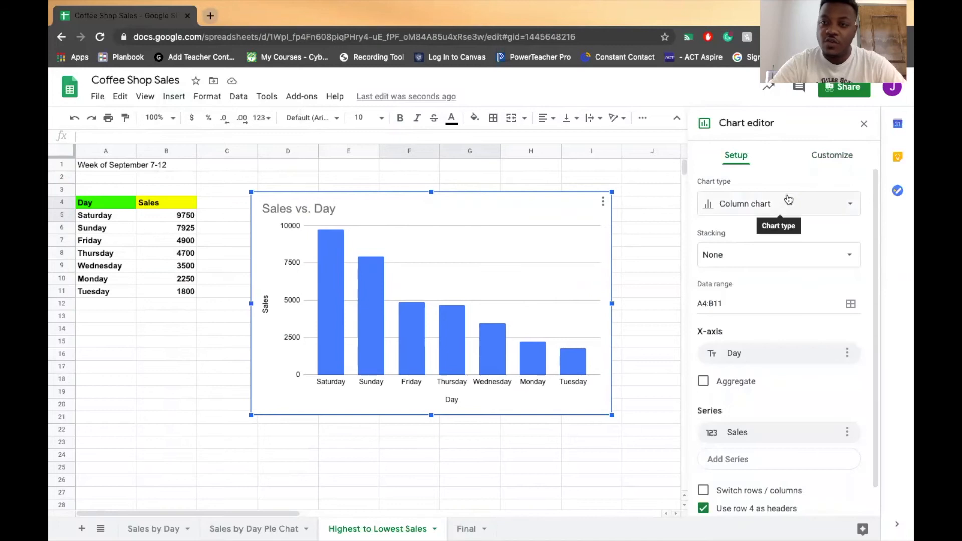
click(788, 199)
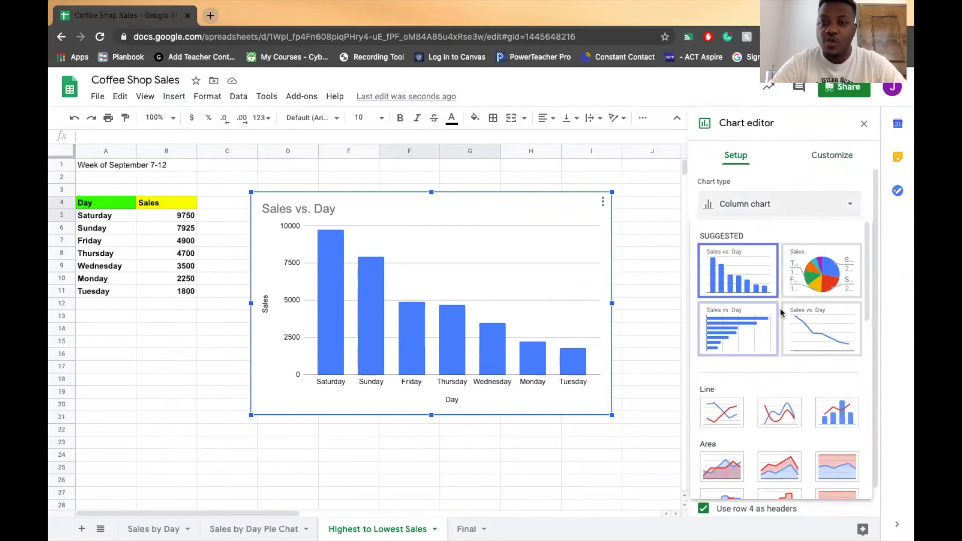
click(783, 208)
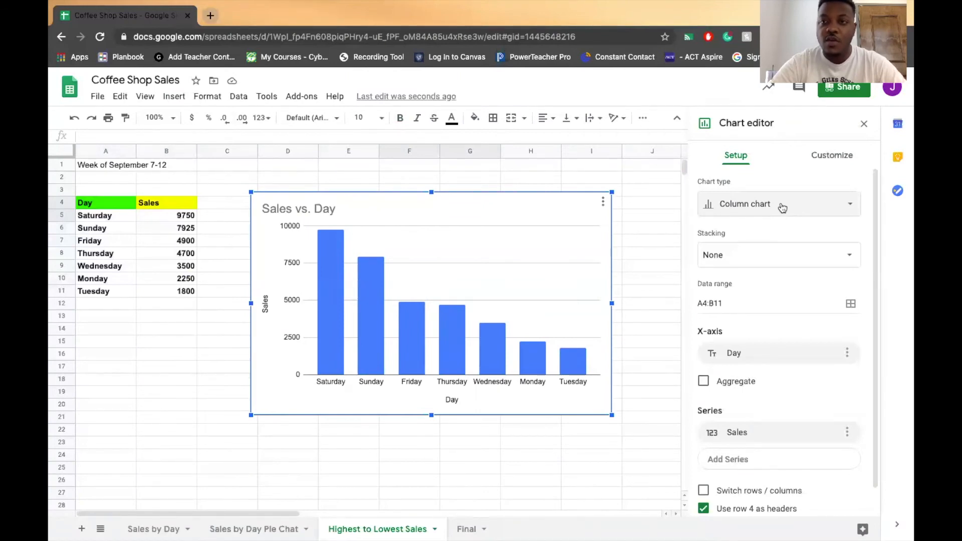
Step: Change the column chart's title to Highest to Lowest Sales
double_click(324, 210)
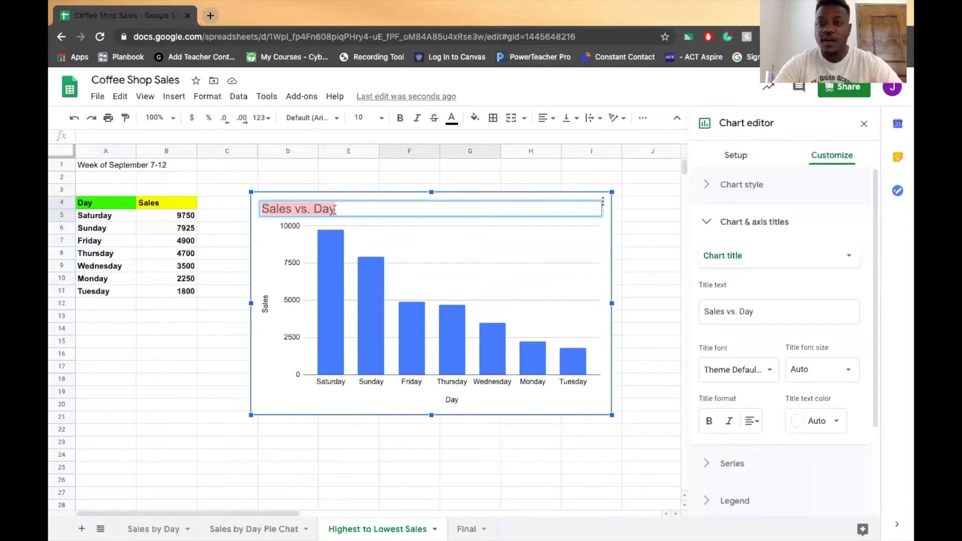
key(BackSpace)
text(H)
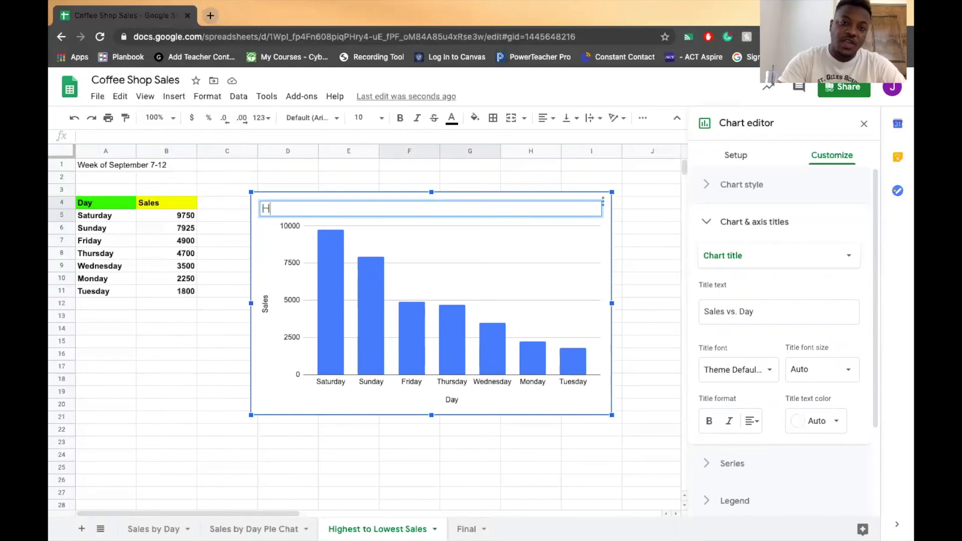
text(ighest to Lowest Sales)
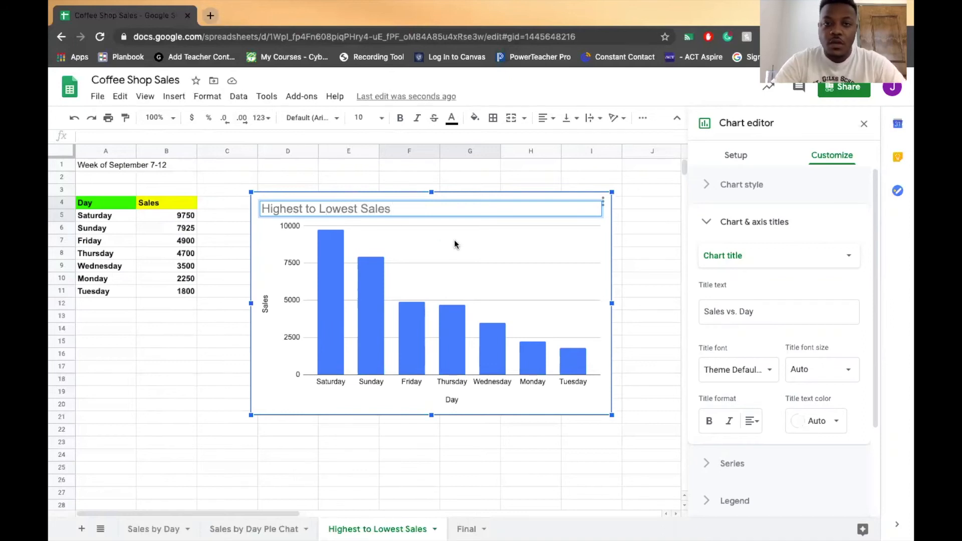
click(454, 240)
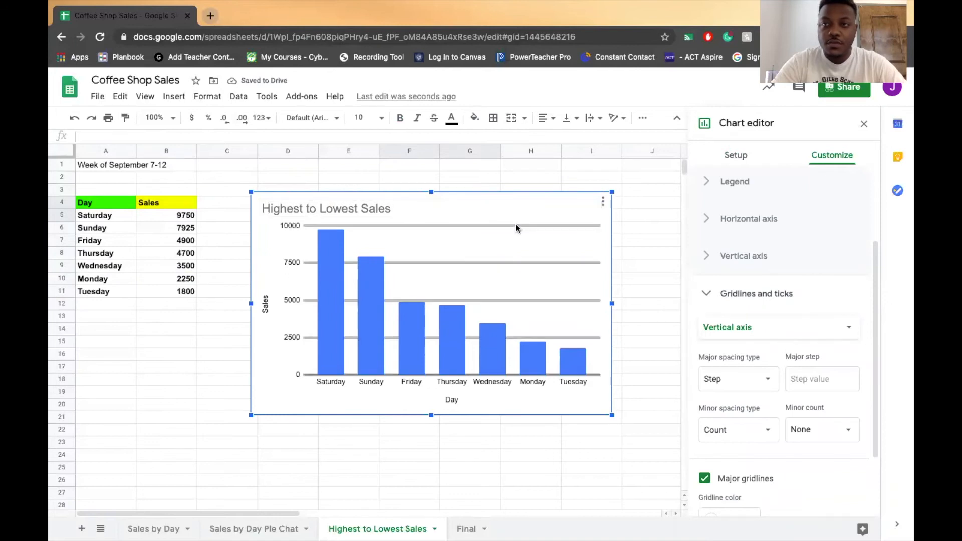
Step: Set the column chart's background color to orange
scroll(776, 180, up, 3)
click(776, 185)
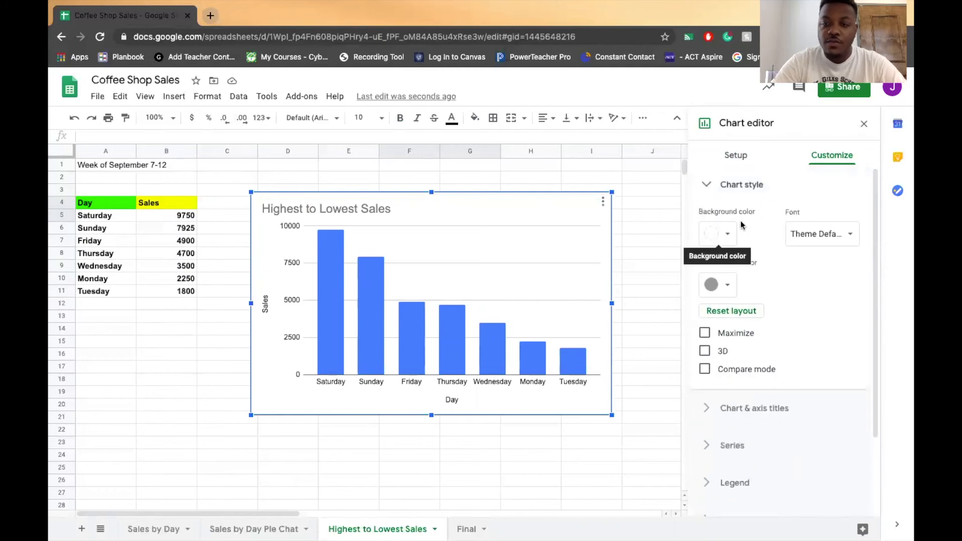
click(723, 233)
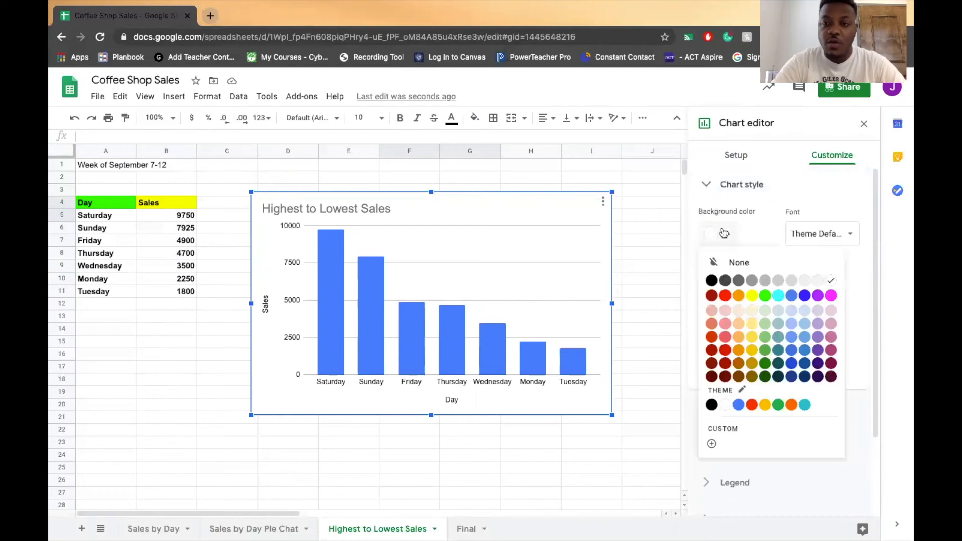
click(735, 298)
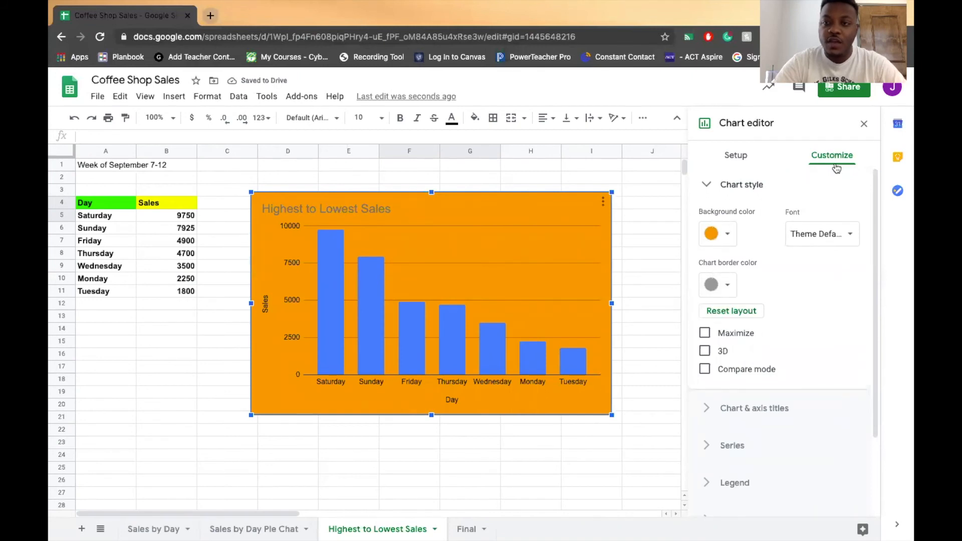
click(739, 185)
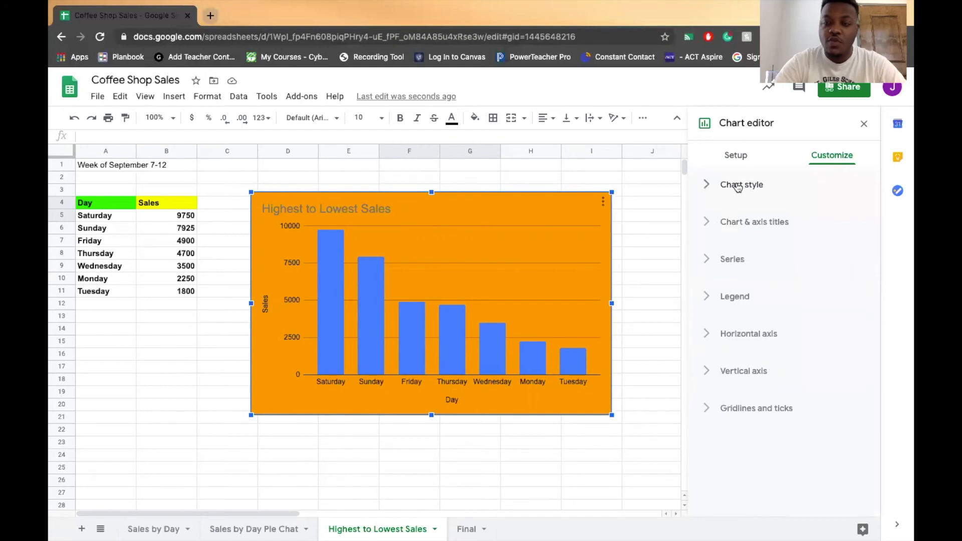
click(738, 186)
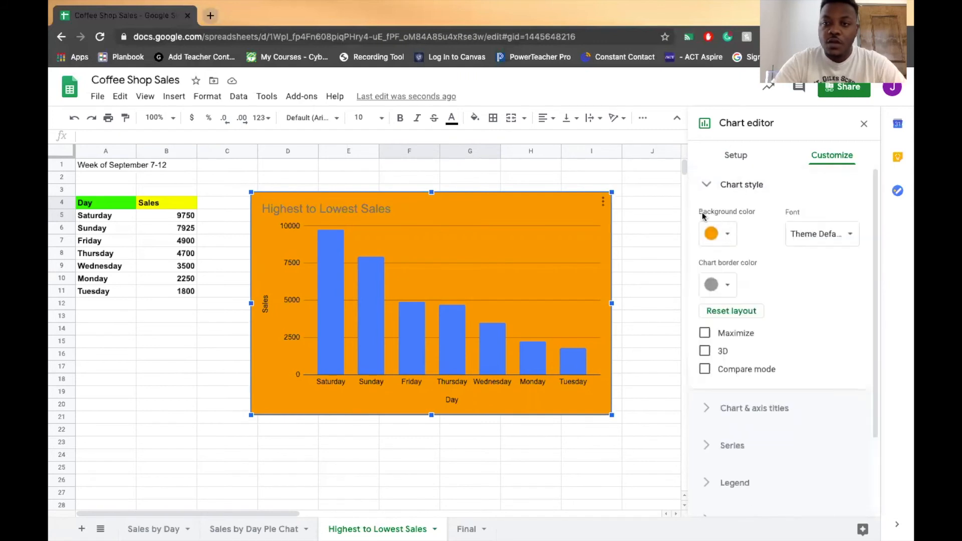
click(733, 234)
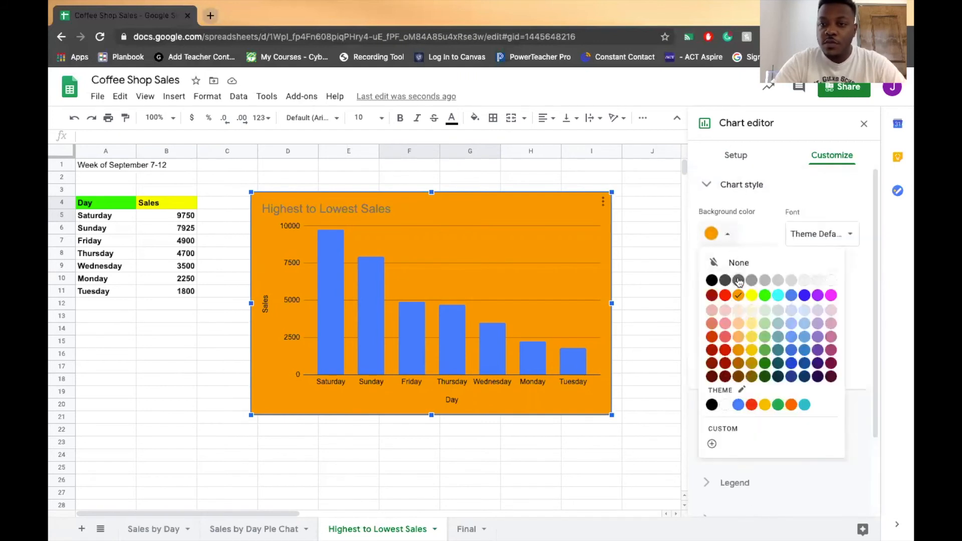
click(738, 296)
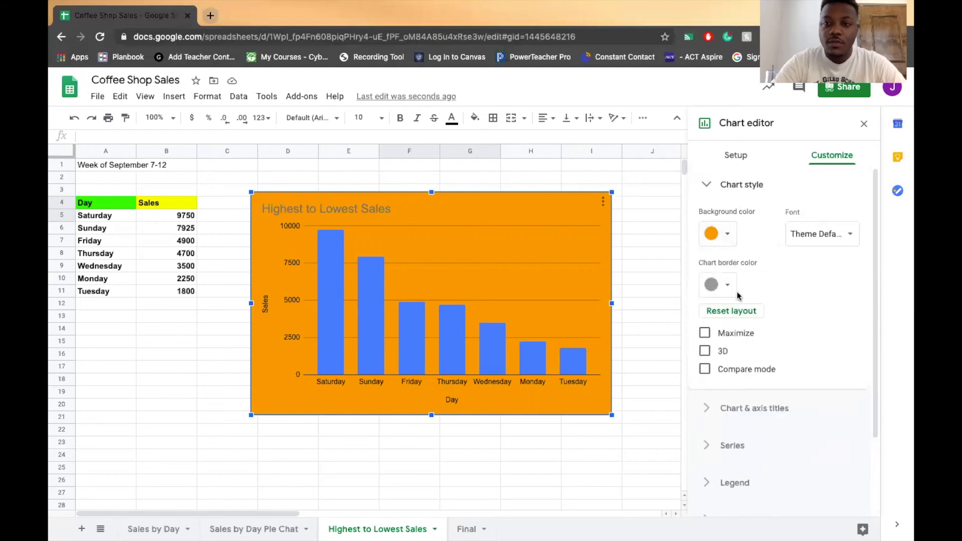
click(753, 183)
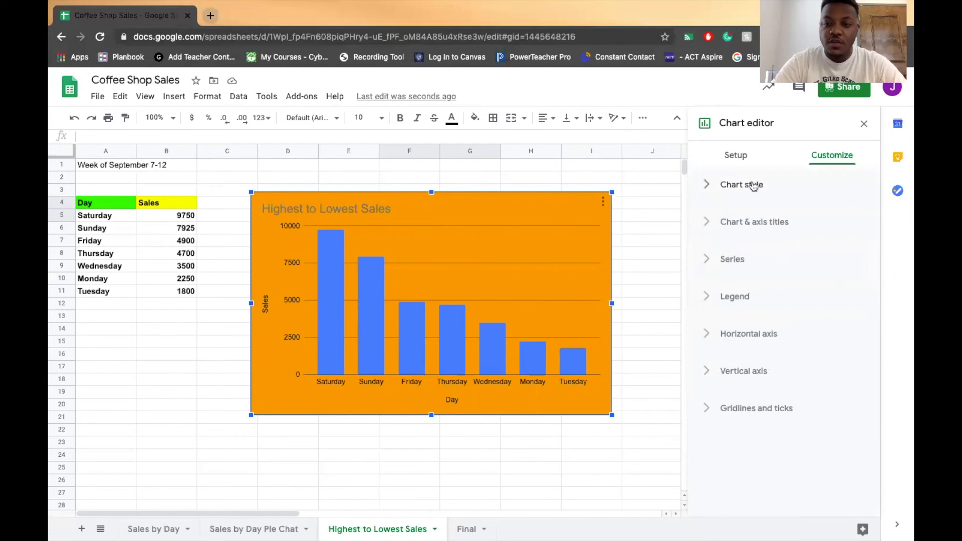
Step: Try the reversed order for the days on the chart's horizontal axis and switch the reversal off again
click(498, 383)
scroll(669, 372, down, 1)
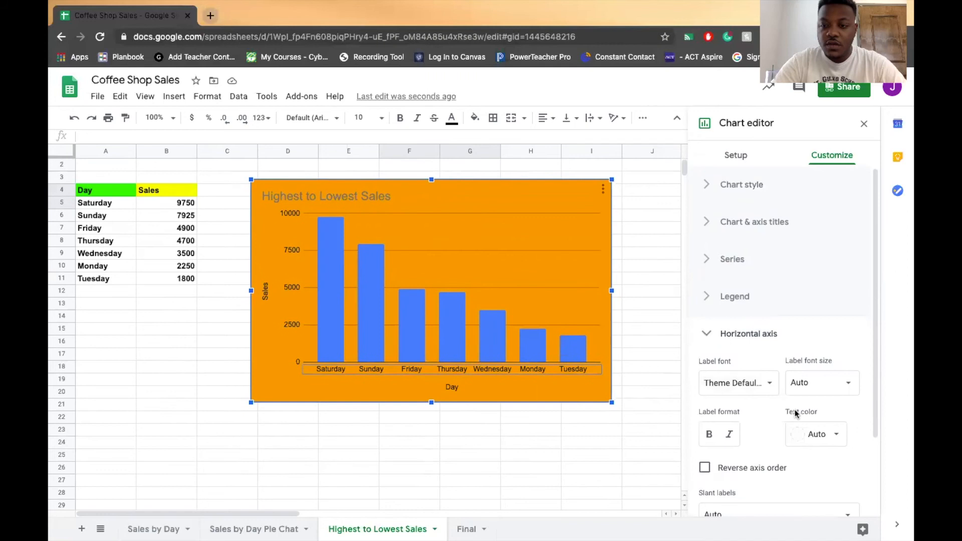
scroll(795, 410, down, 2)
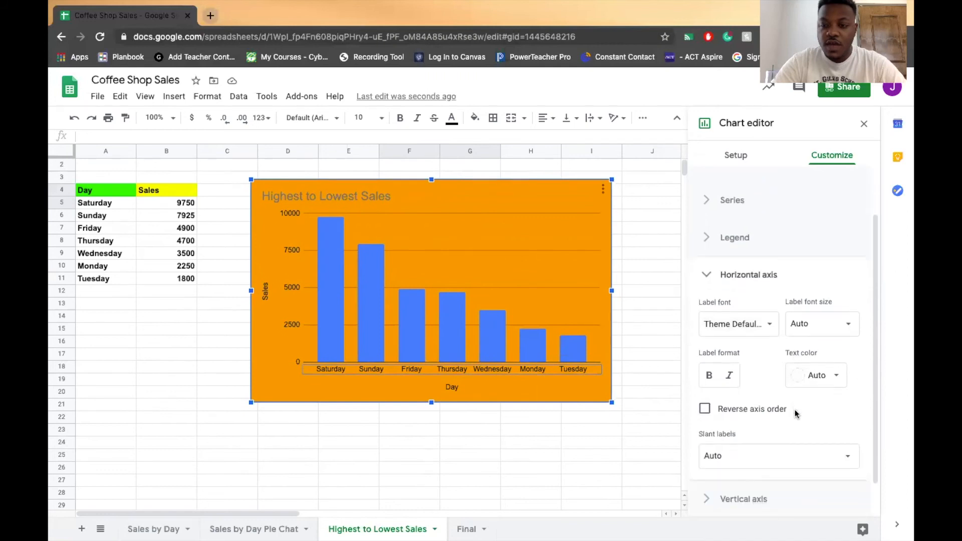
click(765, 412)
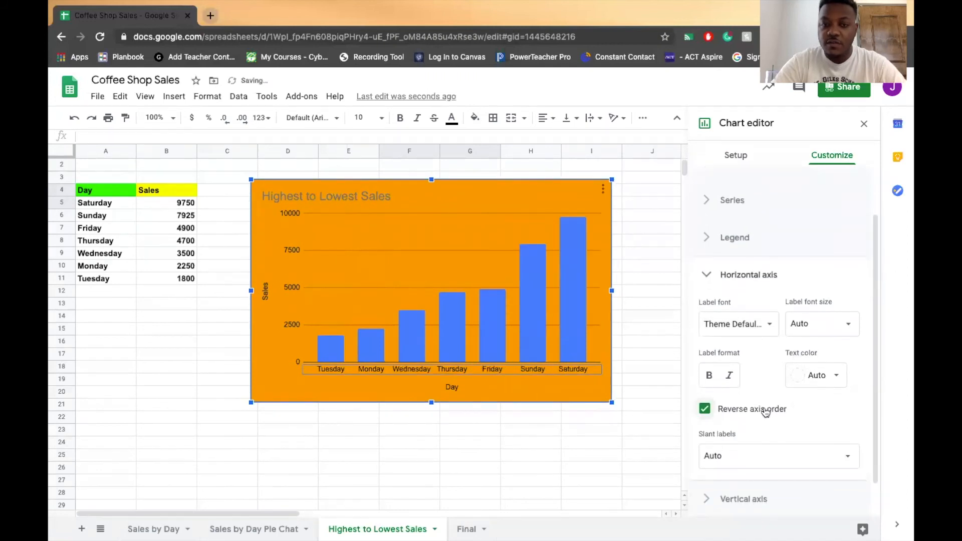
click(765, 412)
scroll(766, 425, down, 1)
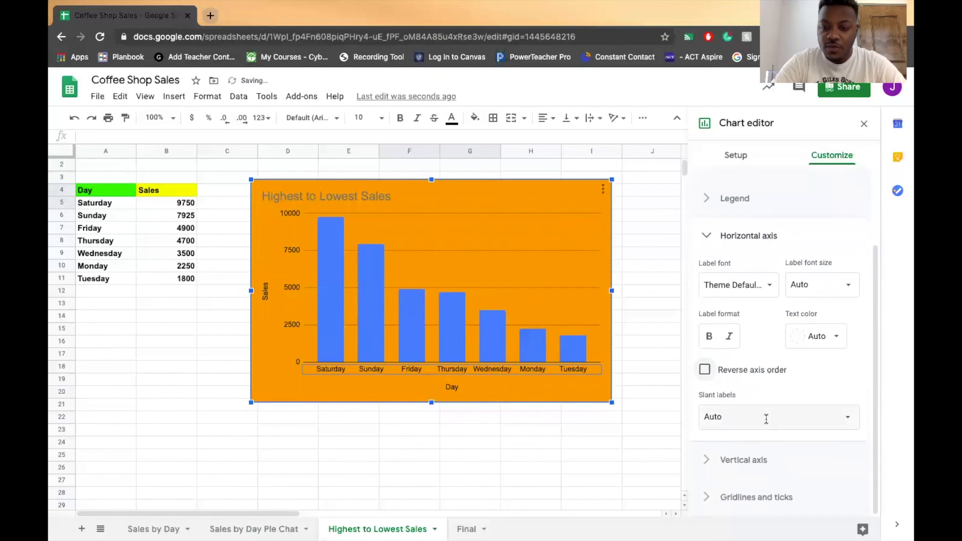
Step: Slant the day labels on the chart's horizontal axis by 60°
click(767, 419)
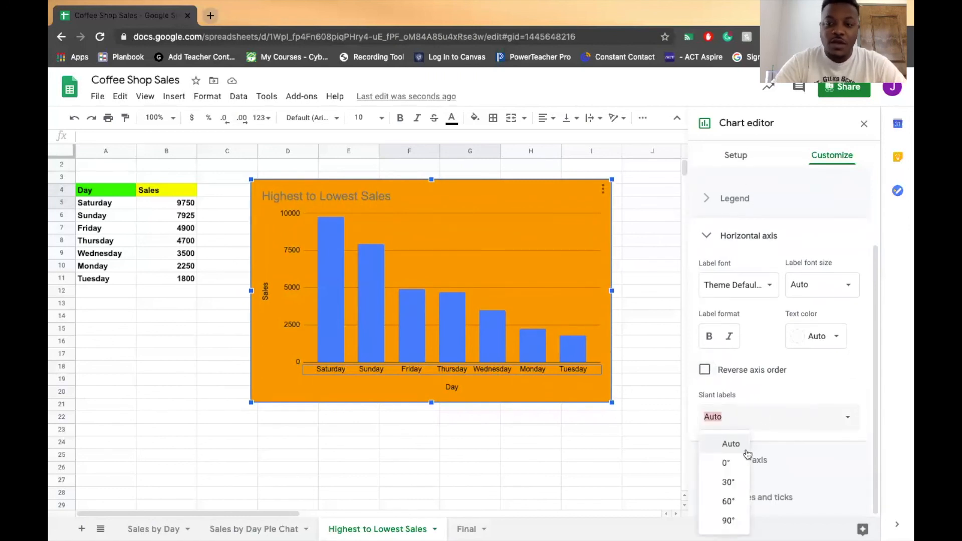
click(735, 503)
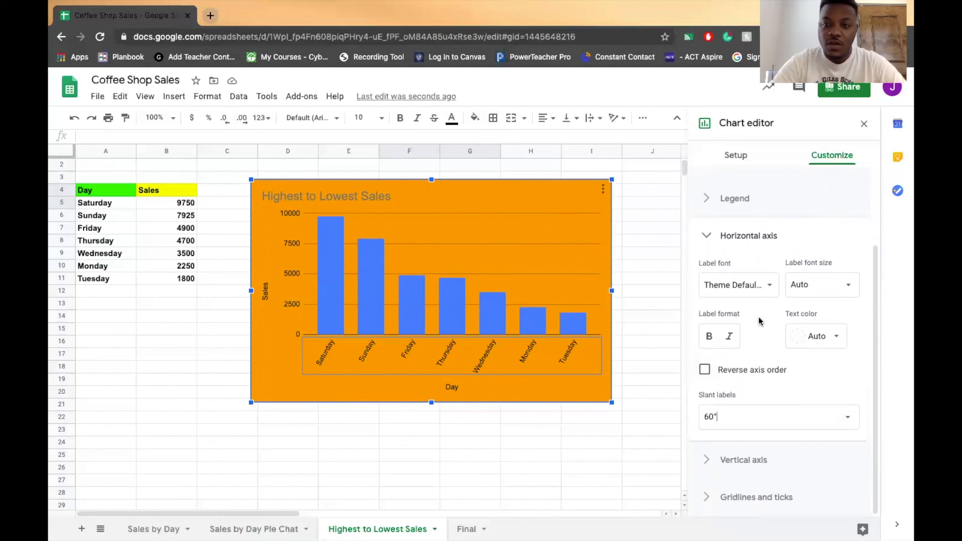
click(759, 241)
click(756, 333)
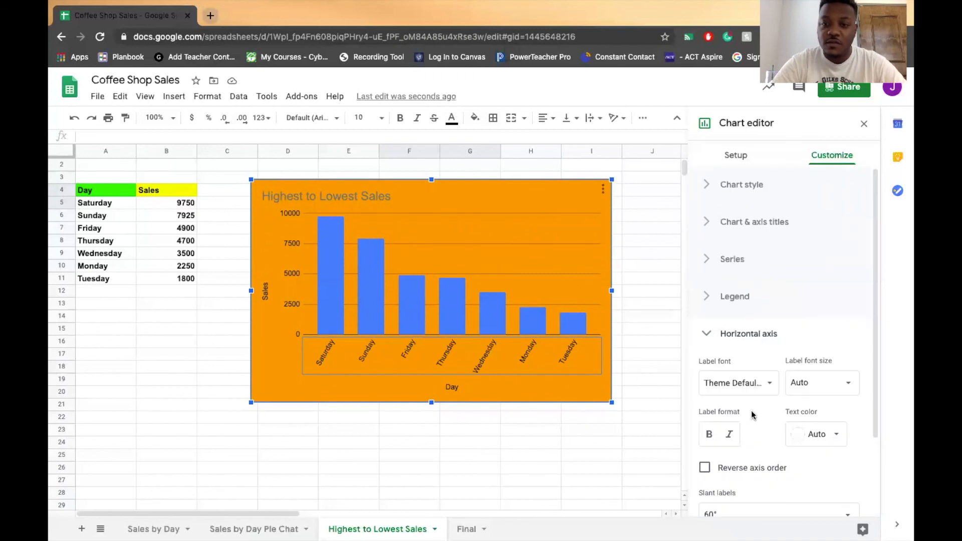
scroll(751, 411, down, 2)
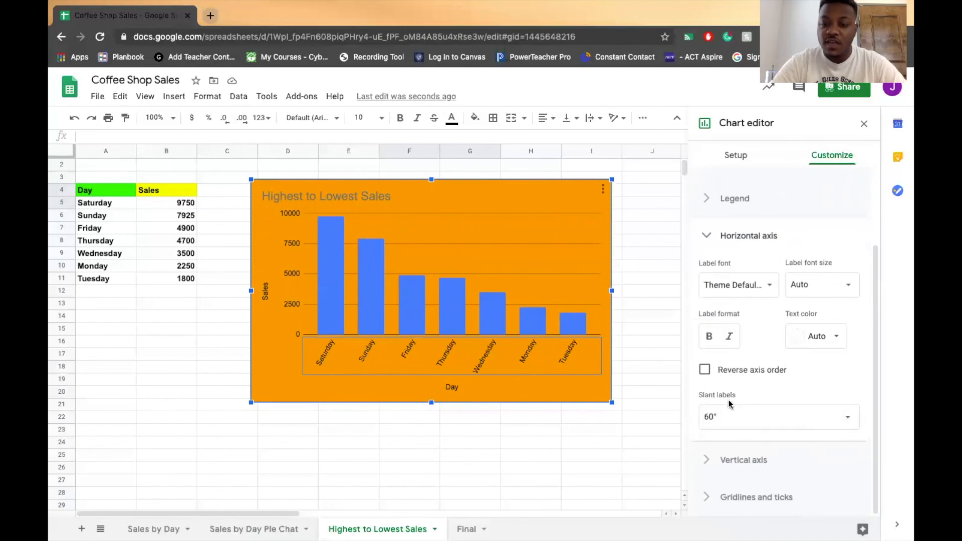
Step: Try the Auto slant for the day labels on the chart's horizontal axis and return them to 60°
click(727, 416)
click(732, 442)
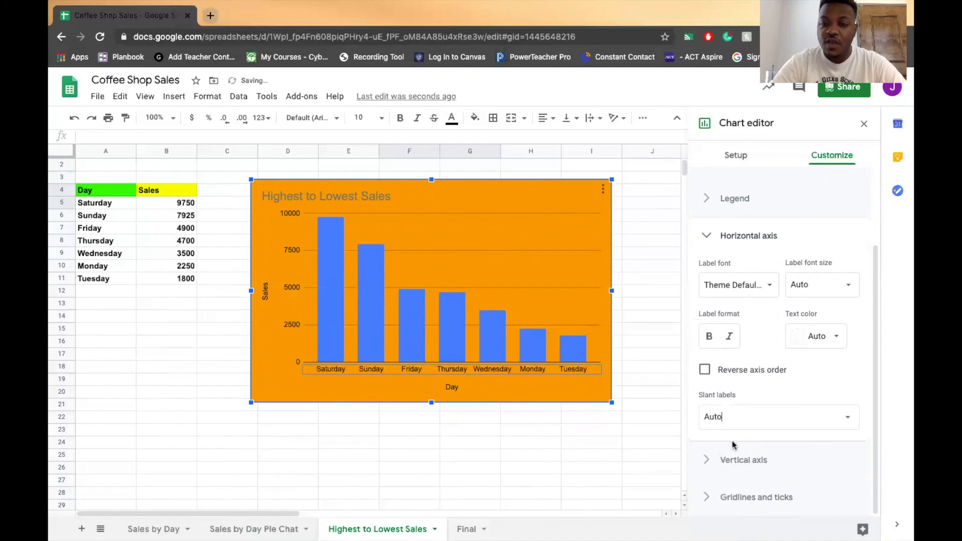
click(741, 410)
click(729, 502)
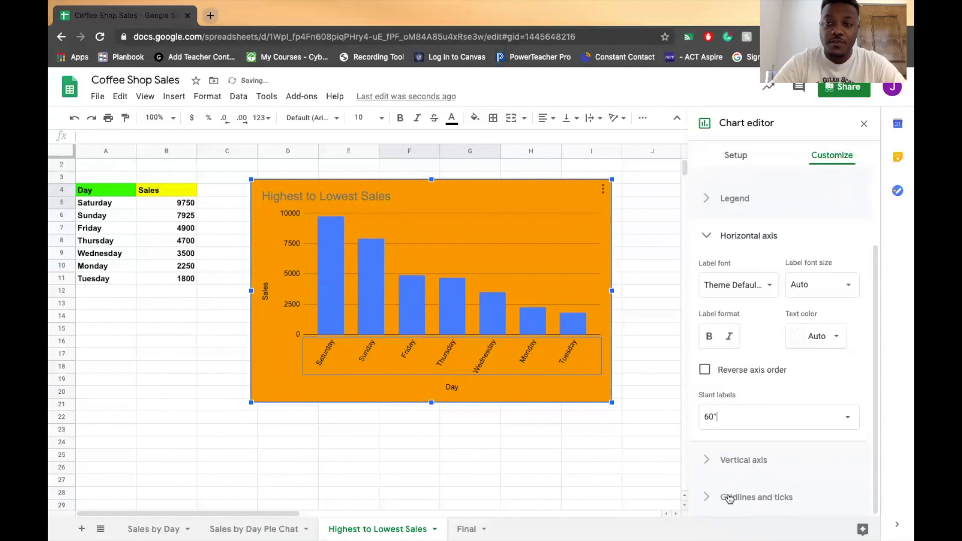
Step: Try major ticks on the chart's horizontal axis and switch them off again
click(762, 241)
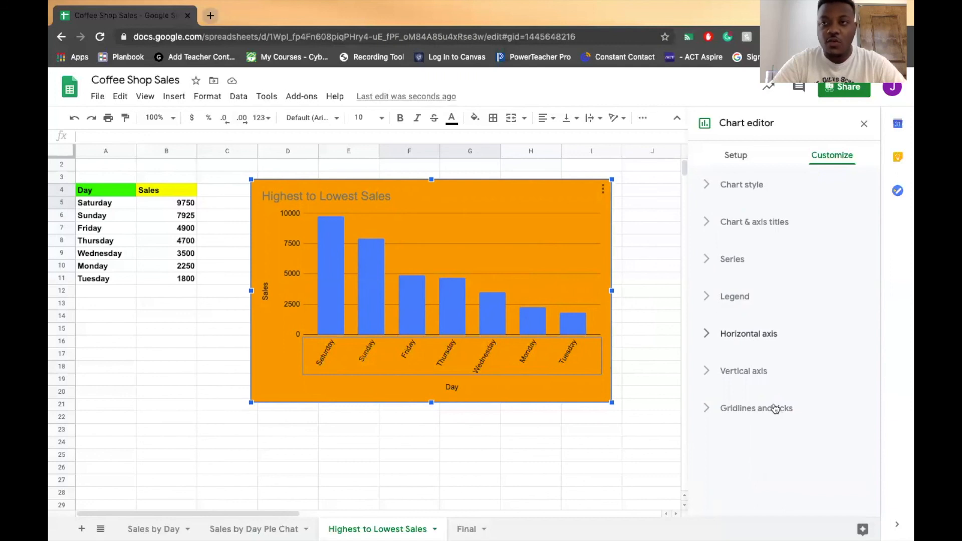
click(776, 409)
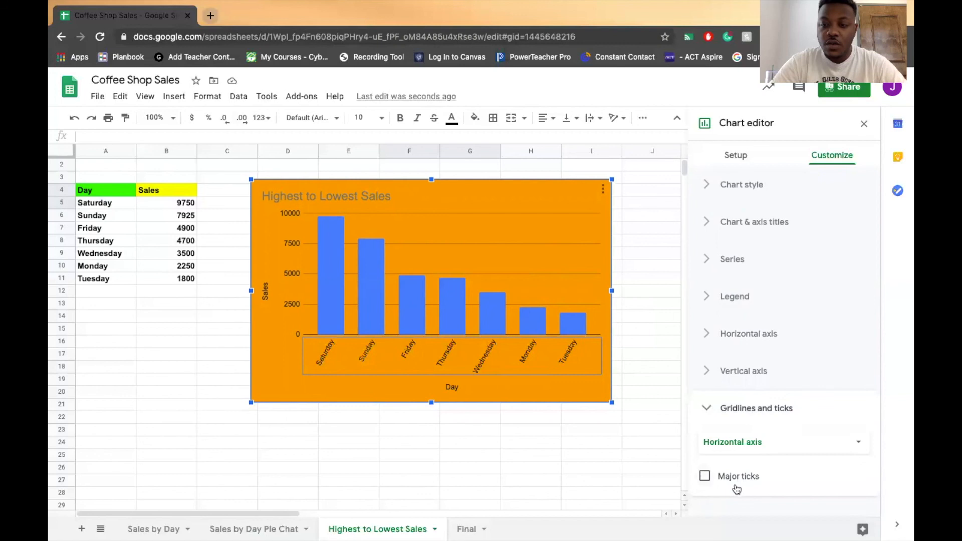
click(705, 476)
click(705, 477)
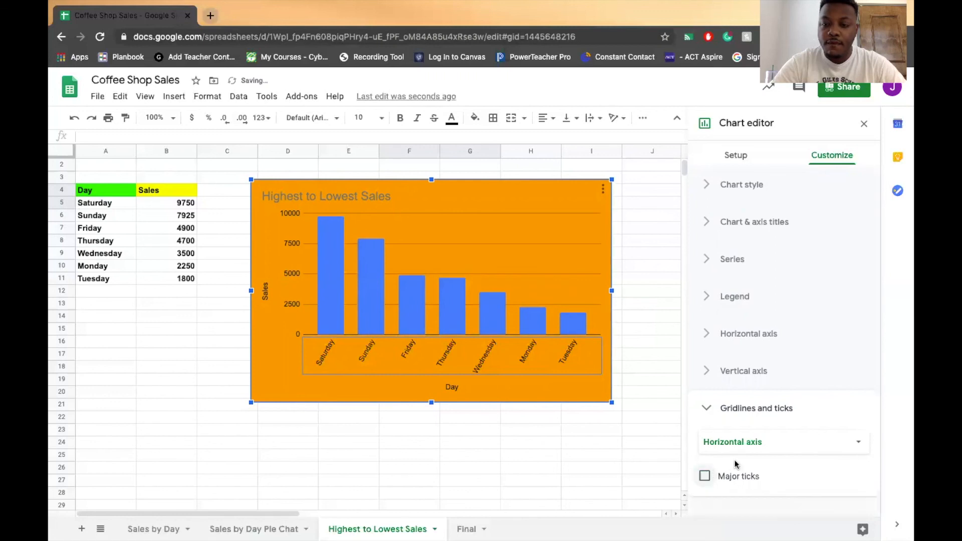
click(728, 476)
scroll(732, 476, down, 2)
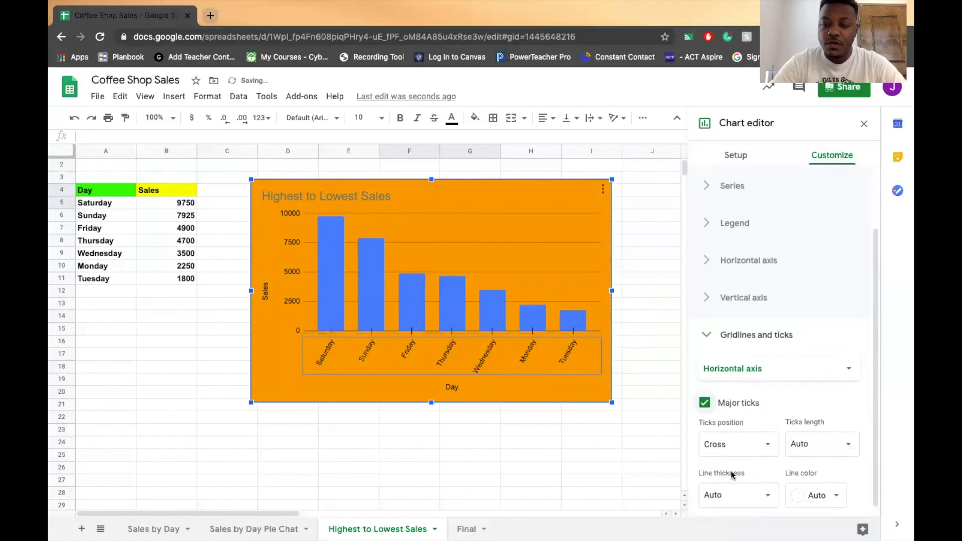
click(722, 405)
Step: Turn off the major gridlines for the chart's vertical axis
click(748, 445)
click(747, 460)
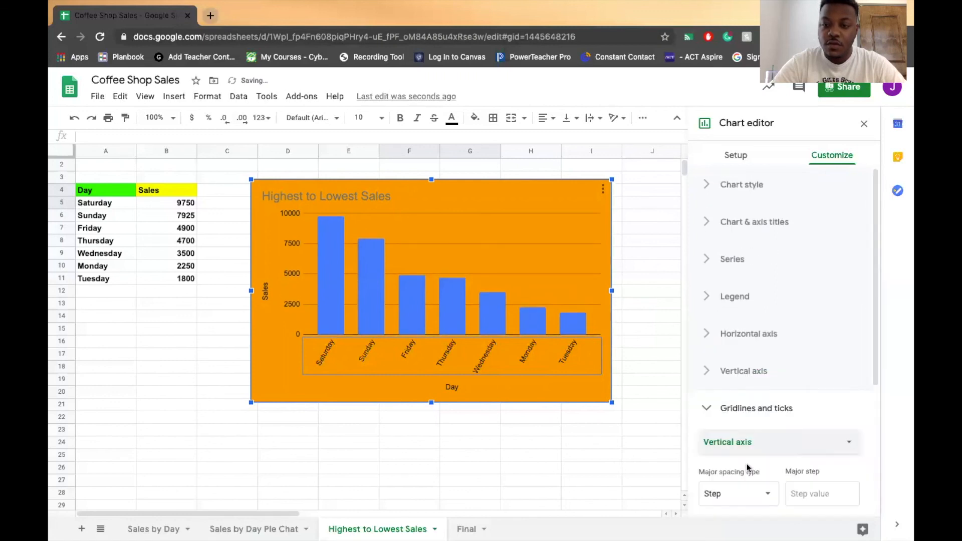
scroll(738, 468, down, 2)
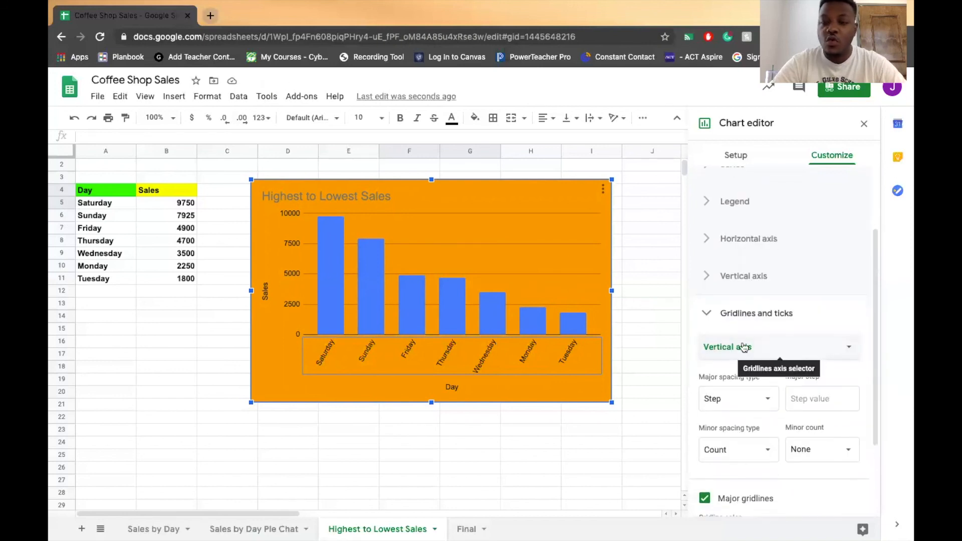
click(705, 498)
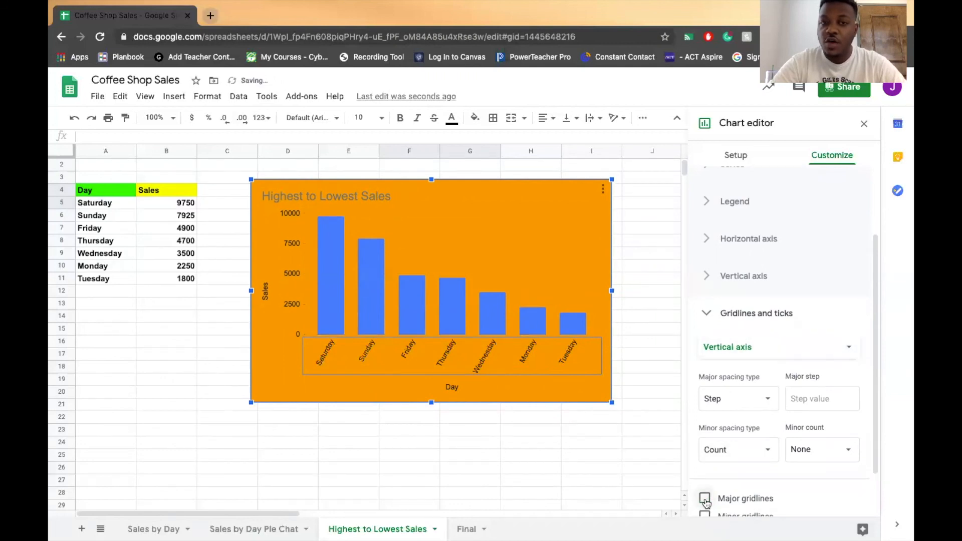